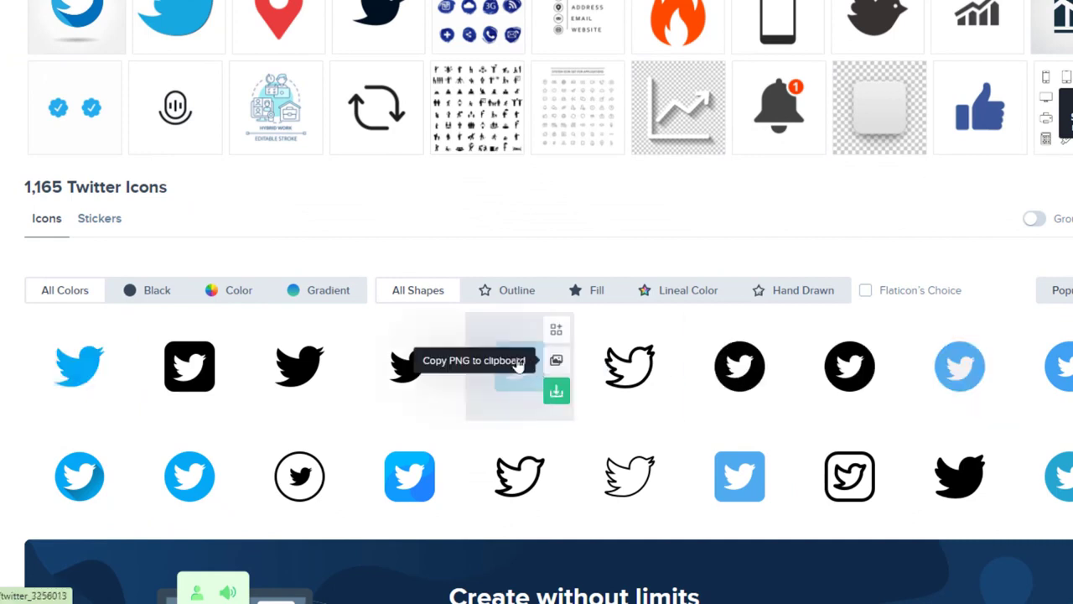
# Step: Filter the Twitter icons to coloured ones and open the blue square icon with the white bird
pyautogui.click(235, 291)
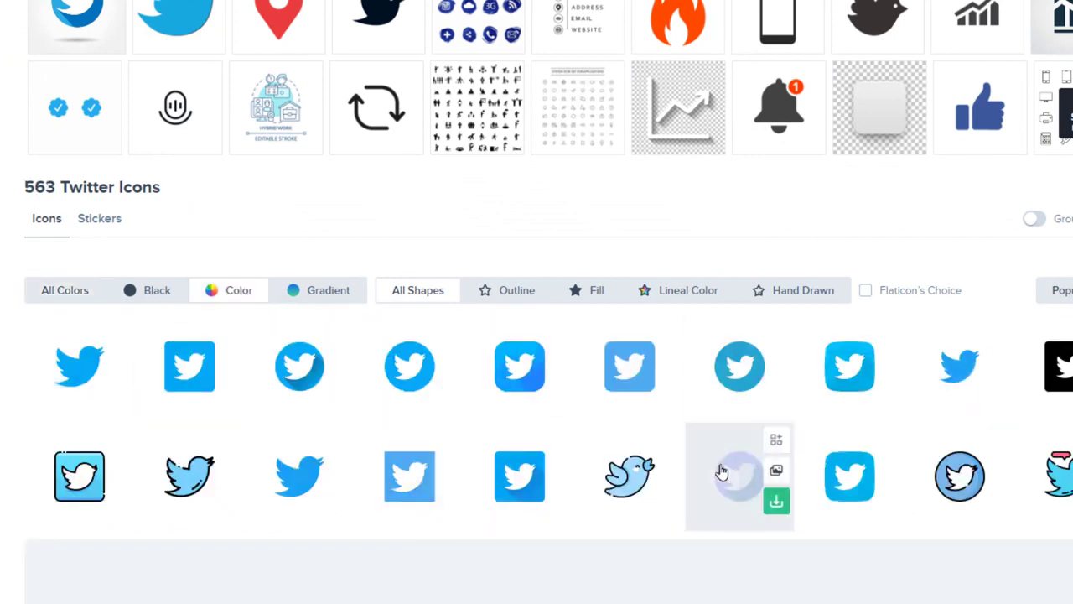
pyautogui.scroll(-1, 922, 392)
pyautogui.scroll(1, 987, 392)
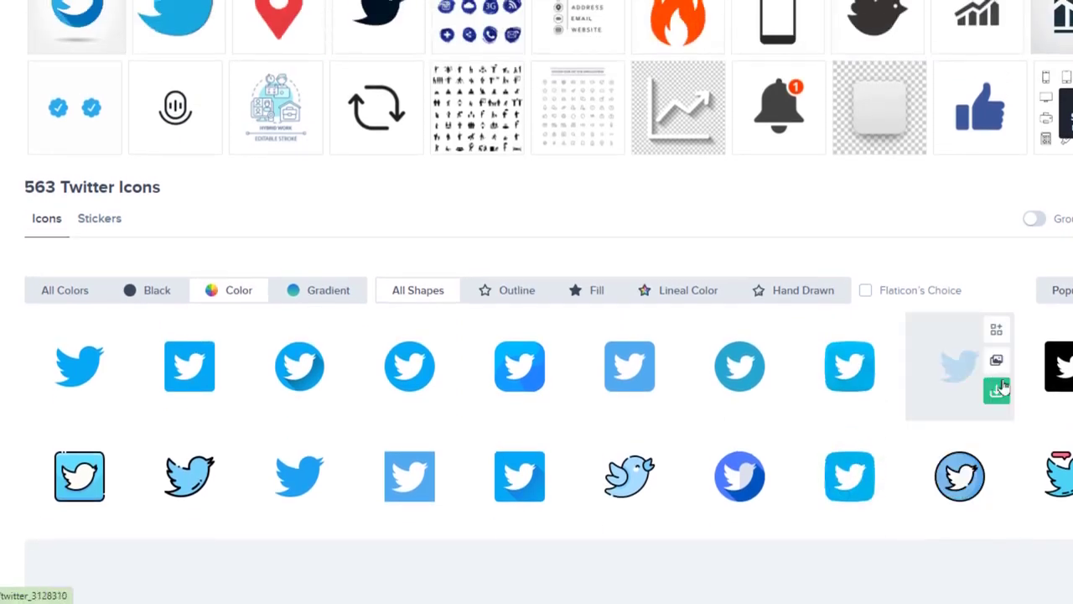
pyautogui.click(192, 371)
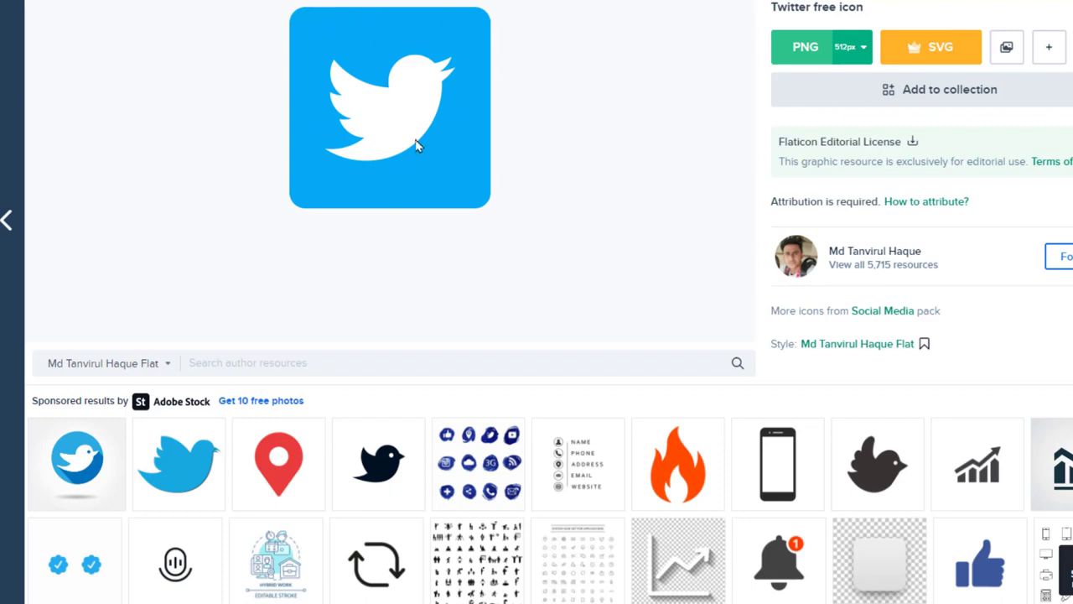
# Step: Save the blue square Twitter icon image as a PNG in the icons folder under Tech Tues
pyautogui.rightClick(453, 74)
pyautogui.click(555, 108)
pyautogui.doubleClick(158, 140)
pyautogui.click(32, 299)
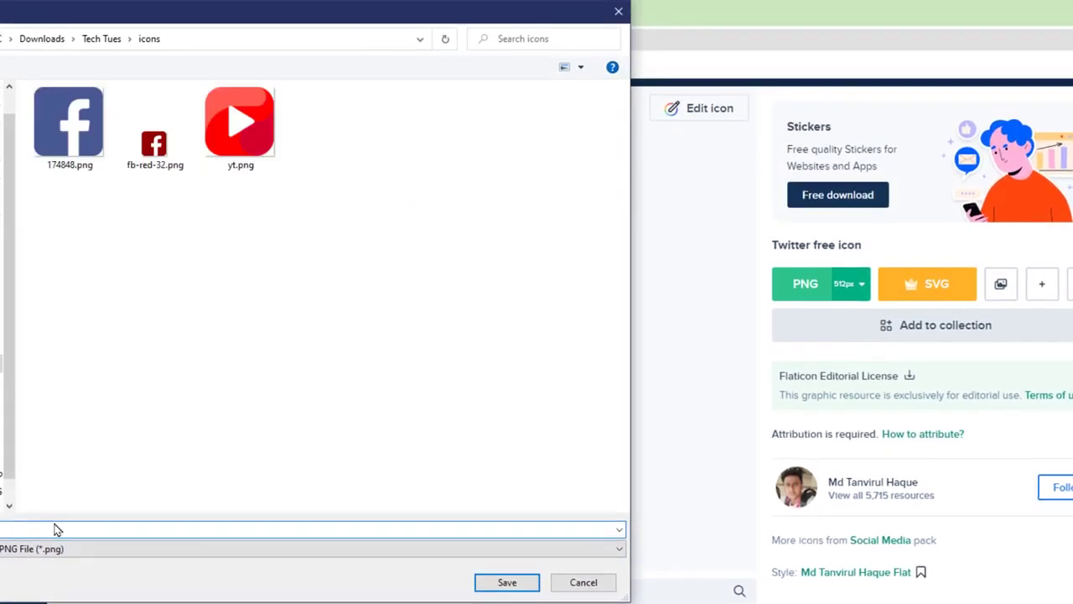
pyautogui.press('Return')
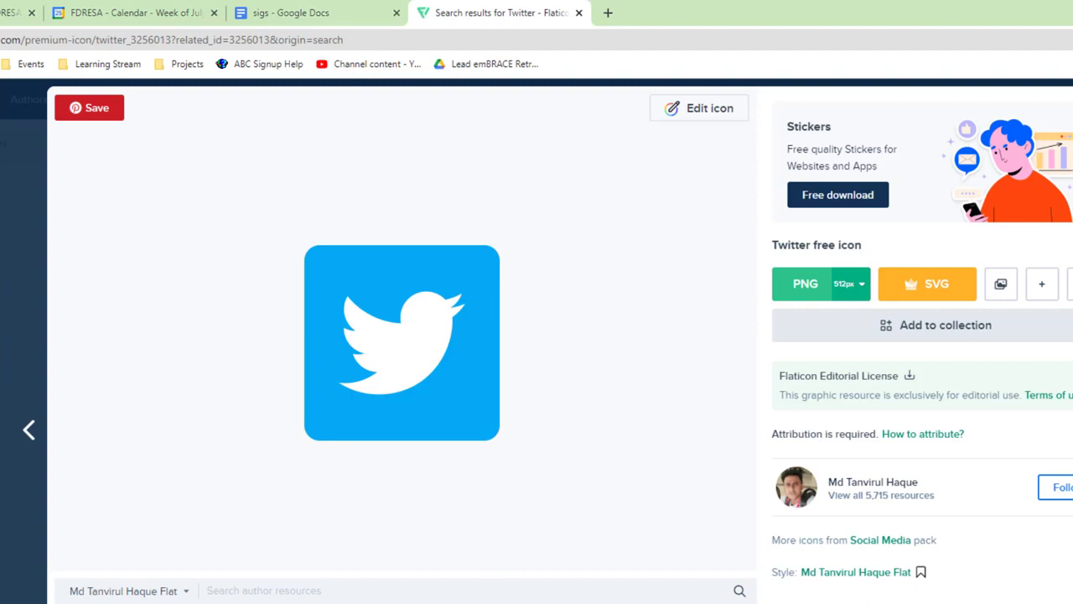
# Step: Open the saved Twitter icon from the icons folder for editing in Paint
pyautogui.moveTo(0, 1); pyautogui.dragTo(342, 3)
pyautogui.rightClick(374, 207)
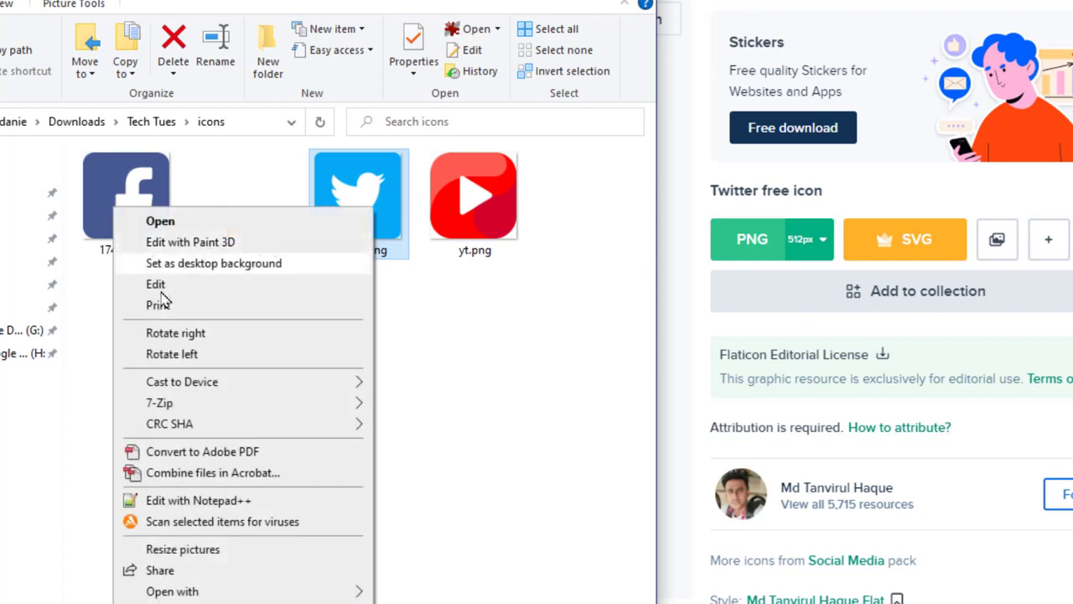
pyautogui.click(179, 287)
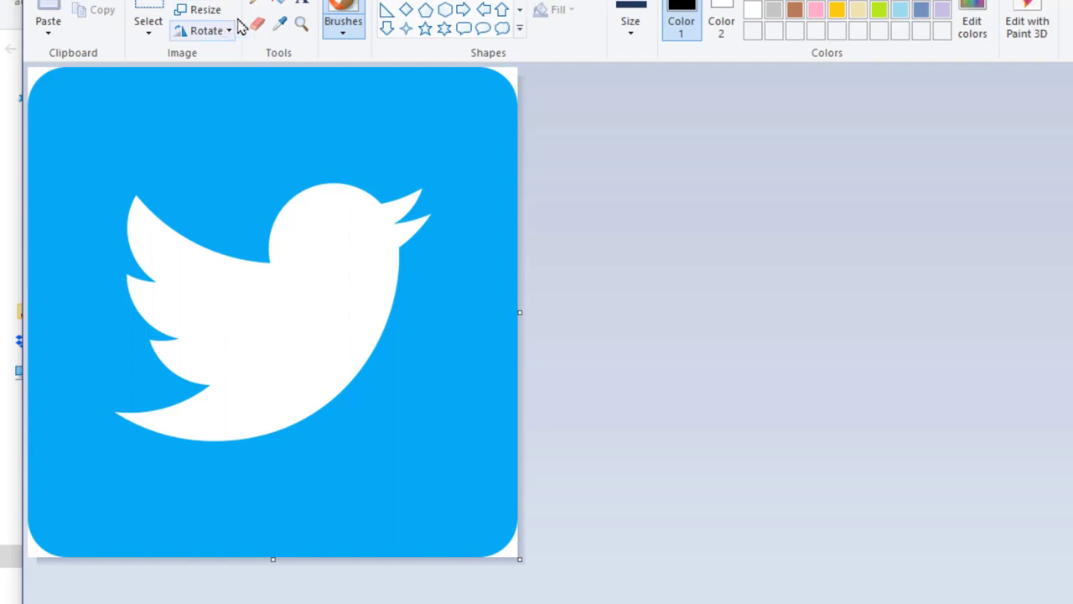
# Step: Try resizing the blue Twitter icon to 32 by 32 pixels, and undo the resize
pyautogui.click(204, 10)
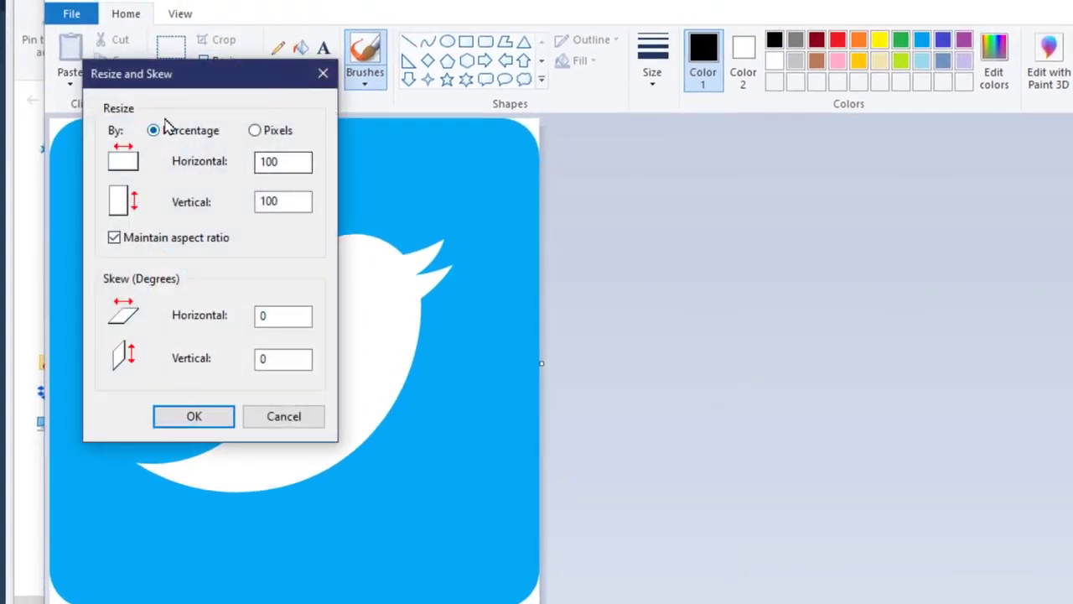
pyautogui.click(278, 132)
pyautogui.moveTo(291, 162); pyautogui.dragTo(269, 160)
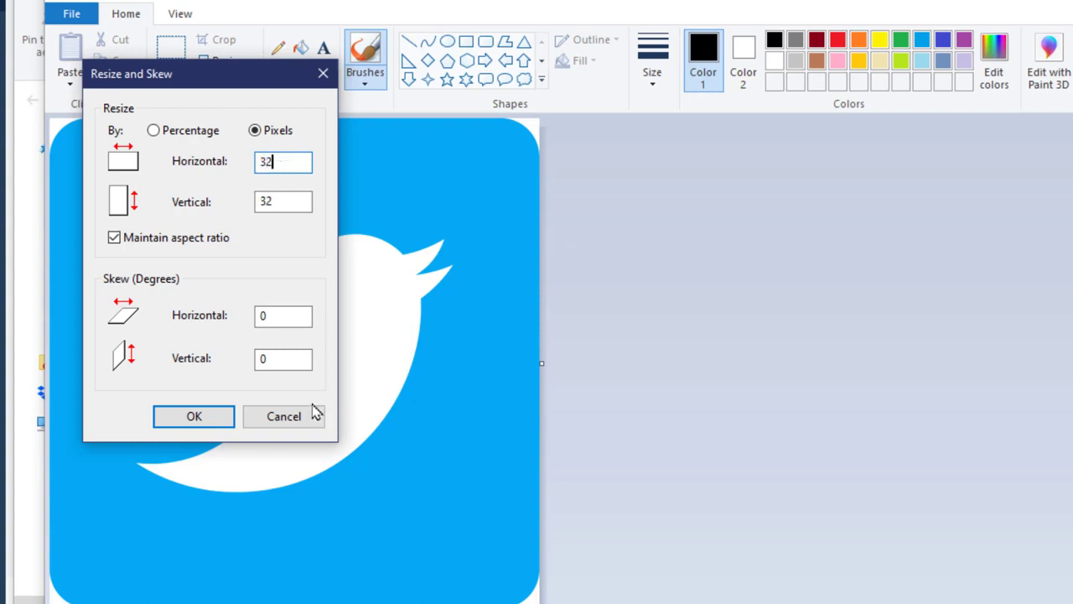
pyautogui.press('Return')
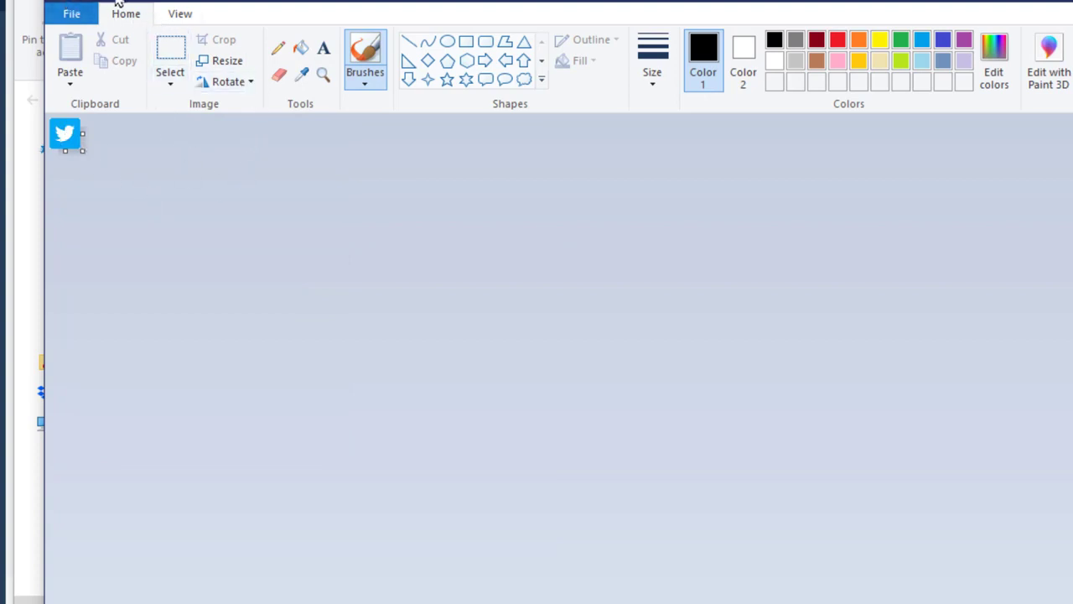
pyautogui.hotkey('ctrl', 'z')
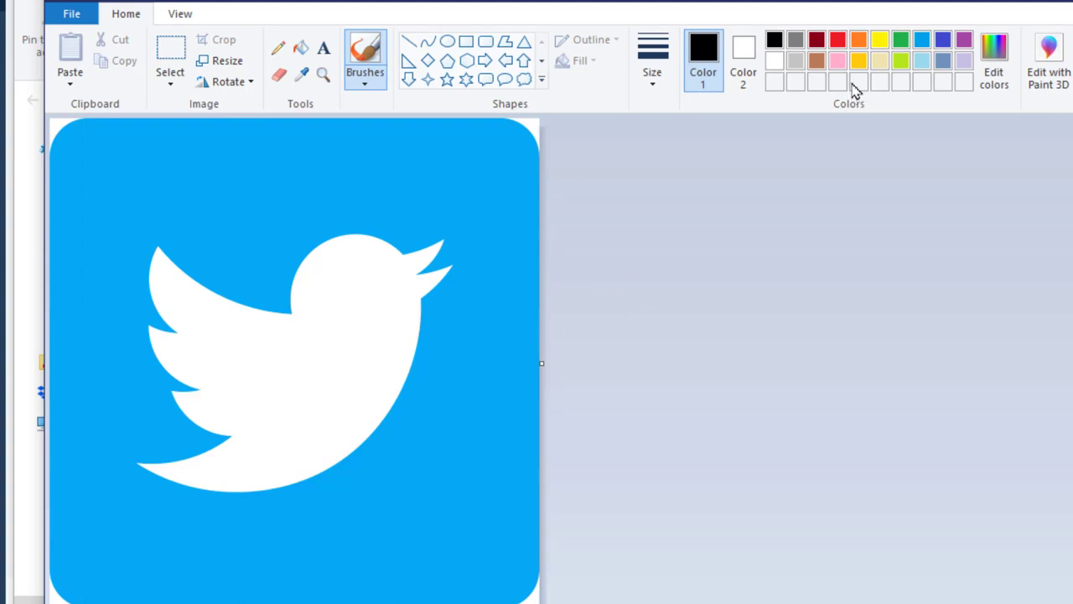
# Step: Fill the icon's blue background with a custom dark red colour
pyautogui.click(311, 52)
pyautogui.click(839, 42)
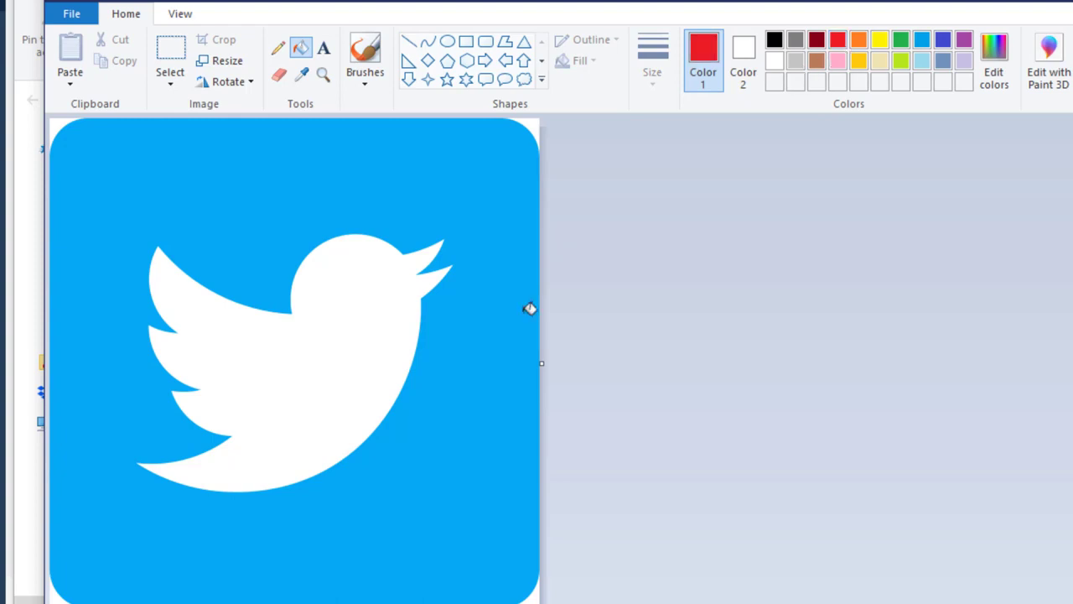
pyautogui.click(517, 258)
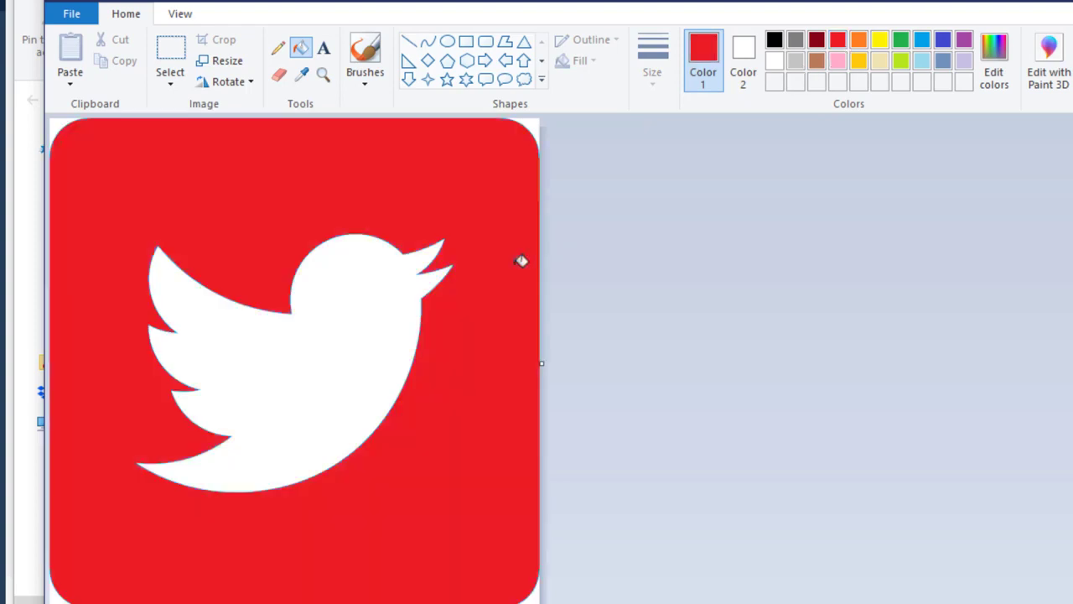
pyautogui.click(992, 69)
pyautogui.click(837, 397)
pyautogui.click(838, 409)
pyautogui.click(458, 524)
pyautogui.click(461, 482)
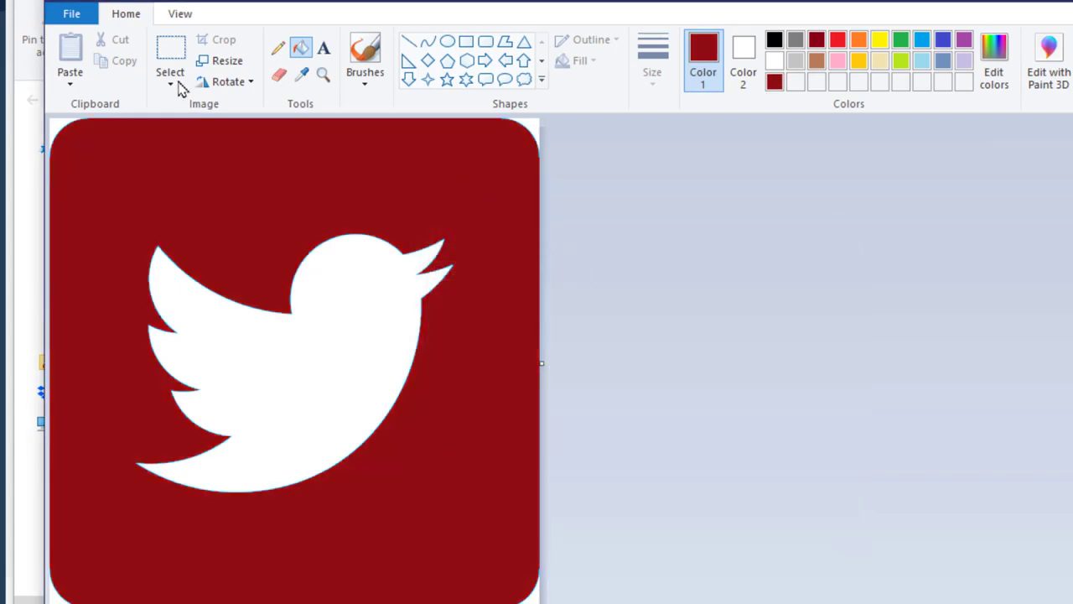
# Step: Scale the dark red Twitter icon to 32 percent with the aspect ratio maintained
pyautogui.click(222, 61)
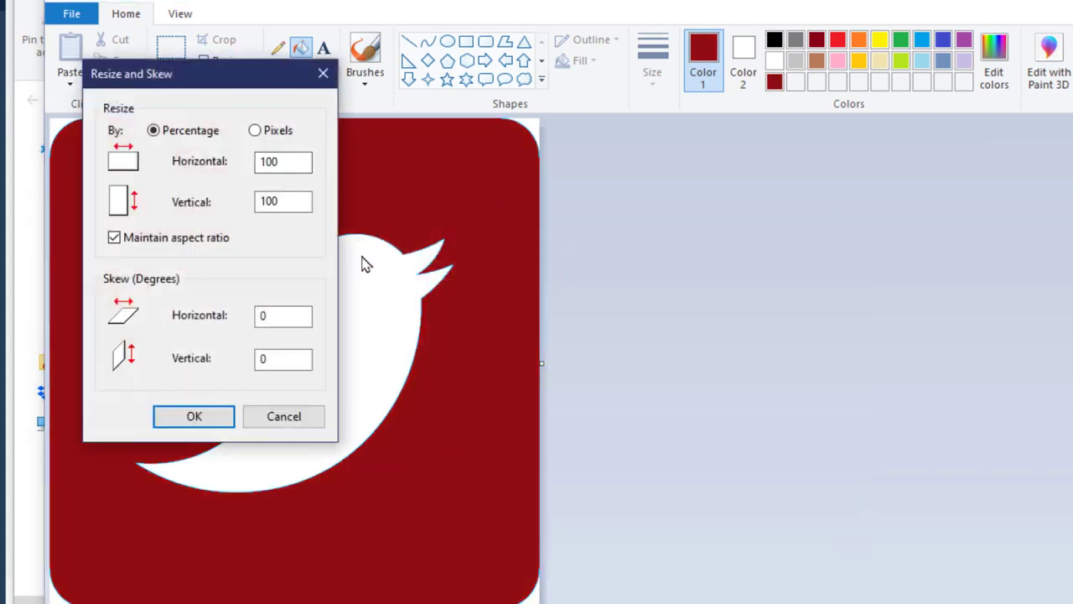
pyautogui.doubleClick(262, 163)
pyautogui.write('32')
pyautogui.click(296, 203)
pyautogui.click(189, 419)
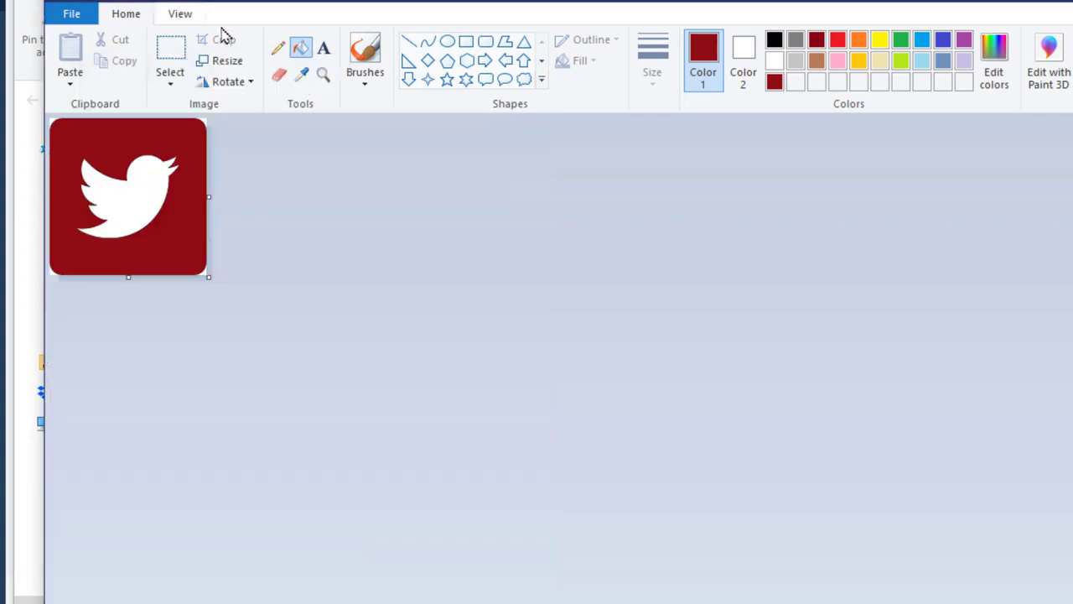
# Step: Resize the dark red Twitter icon to 32 by 32 pixels with the aspect ratio maintained
pyautogui.click(228, 67)
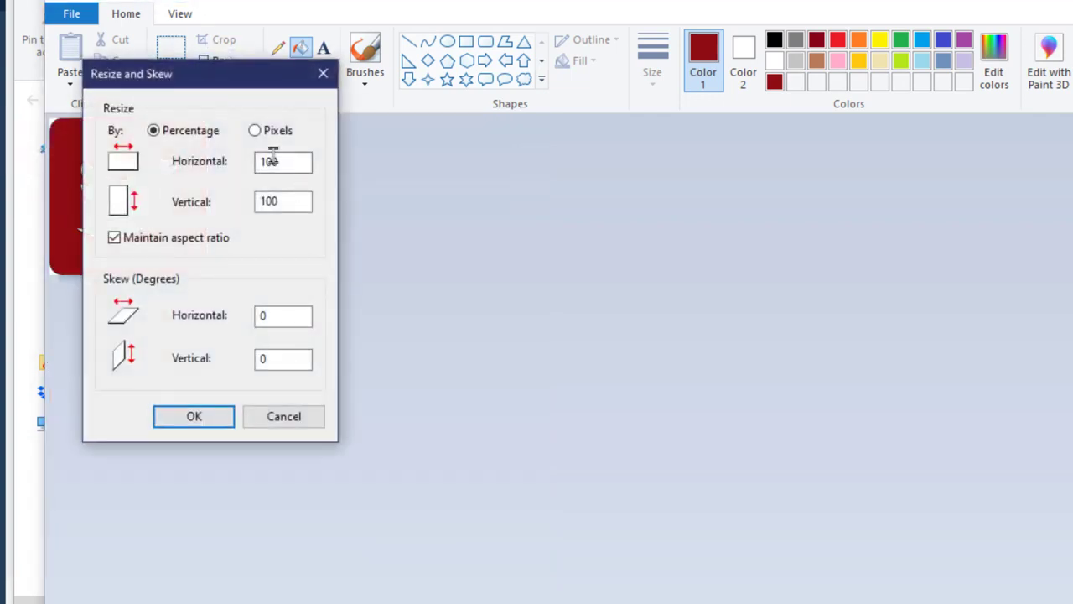
pyautogui.click(258, 130)
pyautogui.moveTo(289, 162); pyautogui.dragTo(230, 165)
pyautogui.write('32')
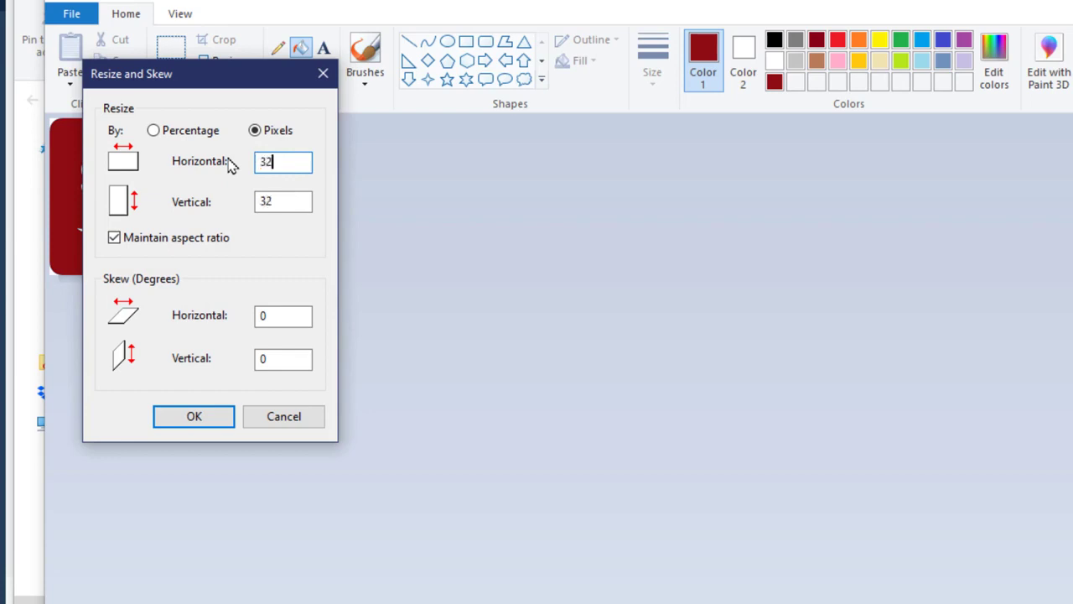
pyautogui.click(208, 419)
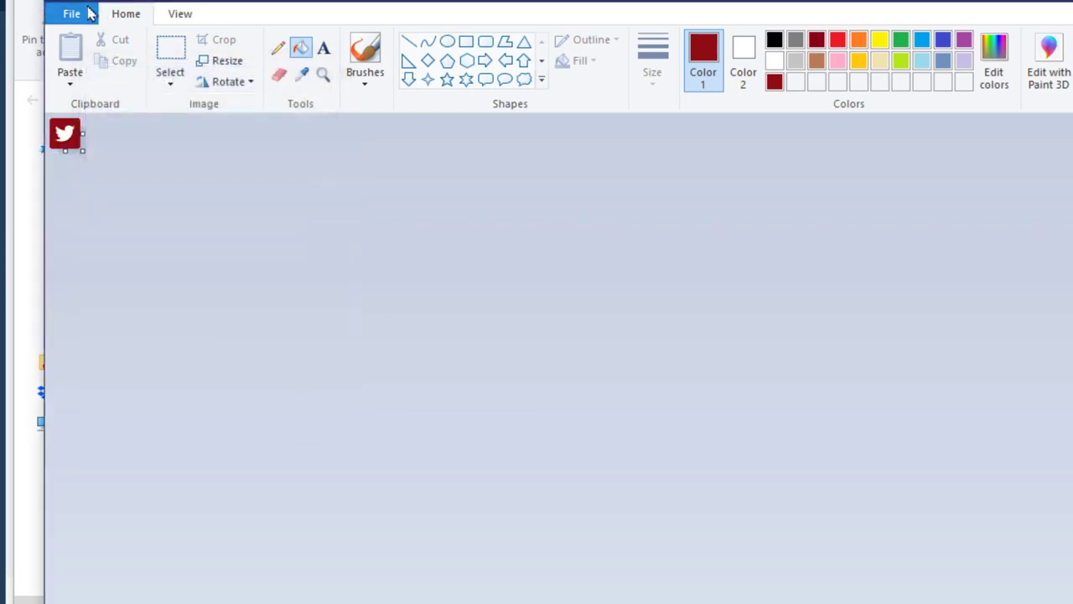
# Step: Save the resized dark red Twitter icon as a new image file
pyautogui.click(71, 13)
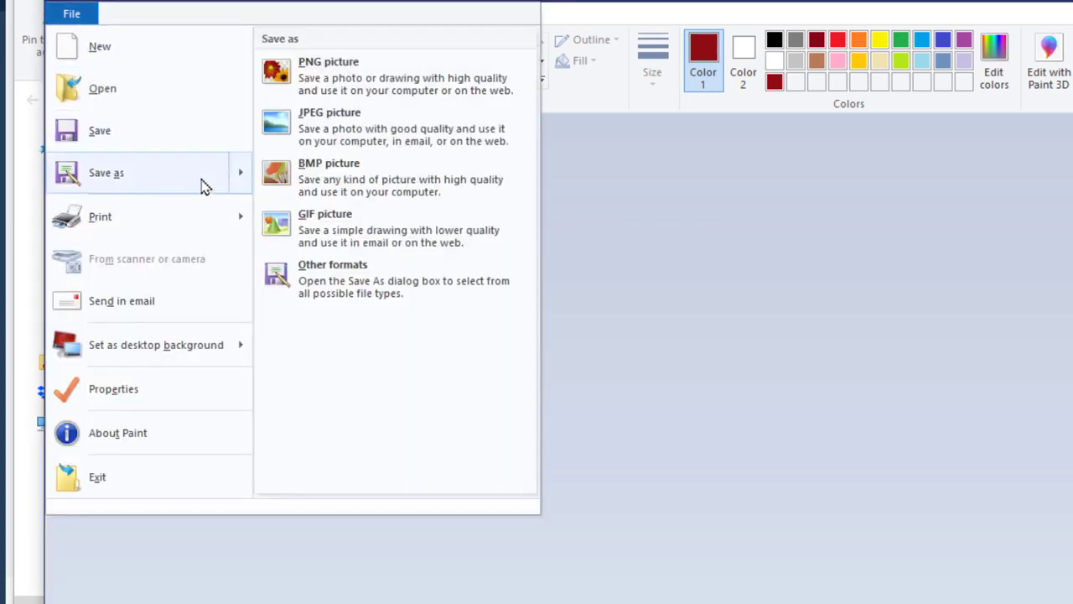
pyautogui.click(201, 187)
pyautogui.click(486, 560)
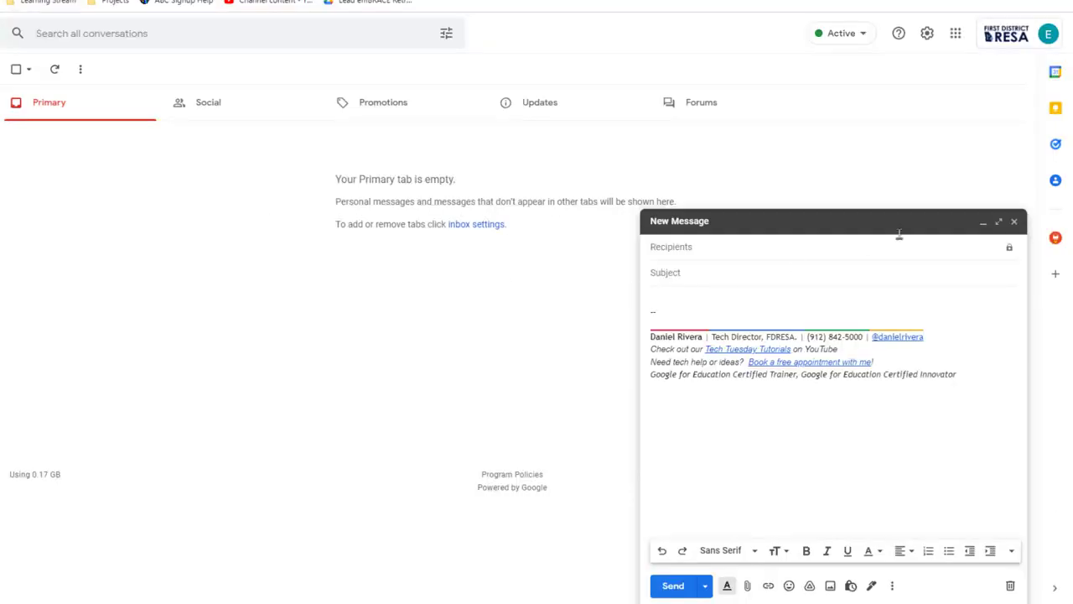
# Step: Switch to Gmail, discard the blank message draft, and open the full settings at the signature section
pyautogui.click(1012, 587)
pyautogui.click(927, 32)
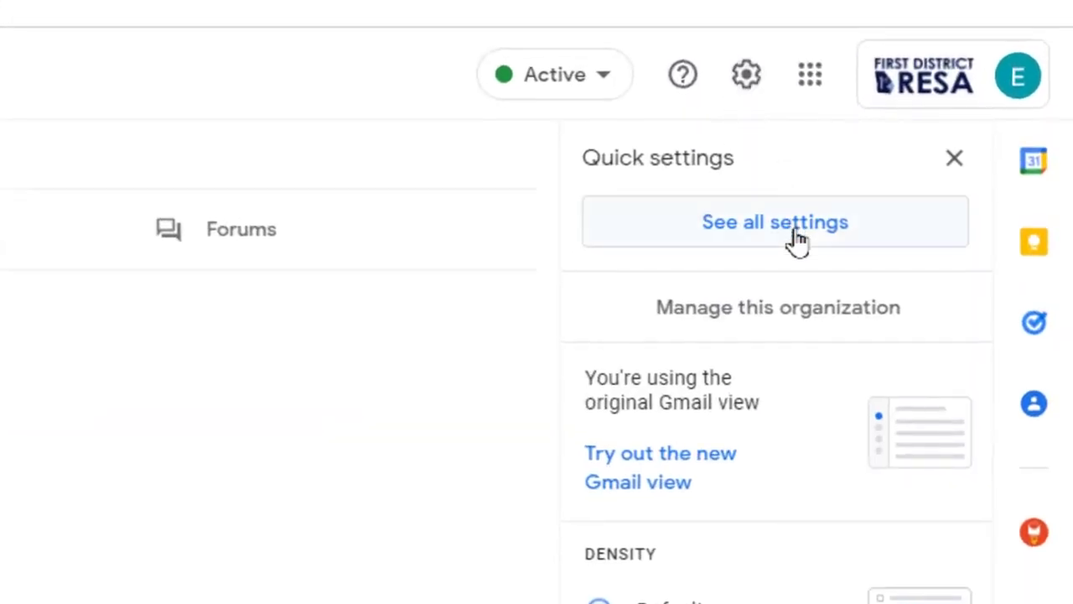
pyautogui.click(750, 228)
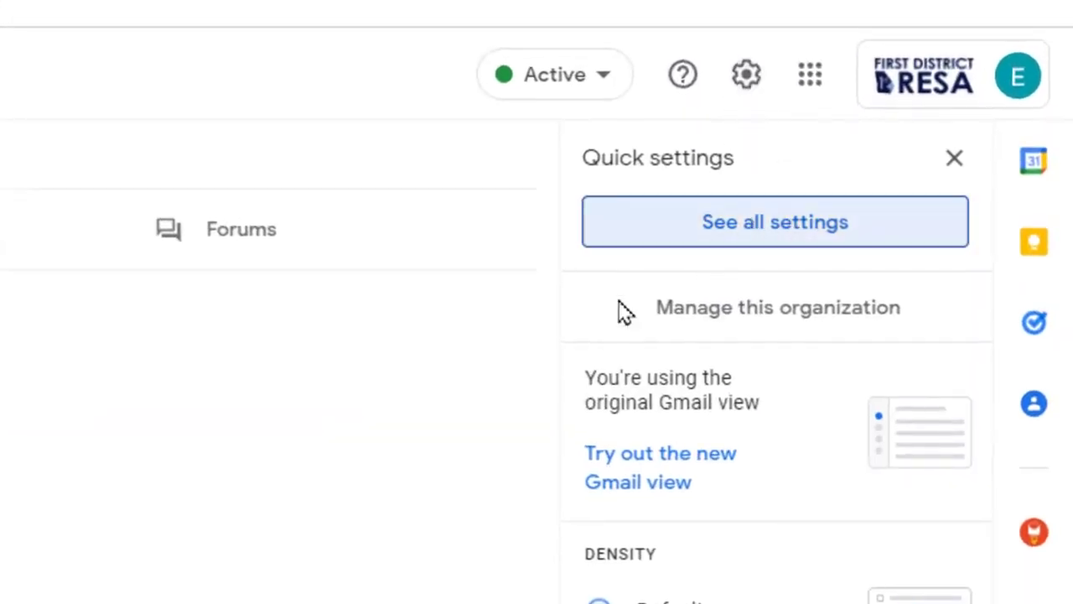
pyautogui.scroll(-10, 448, 338)
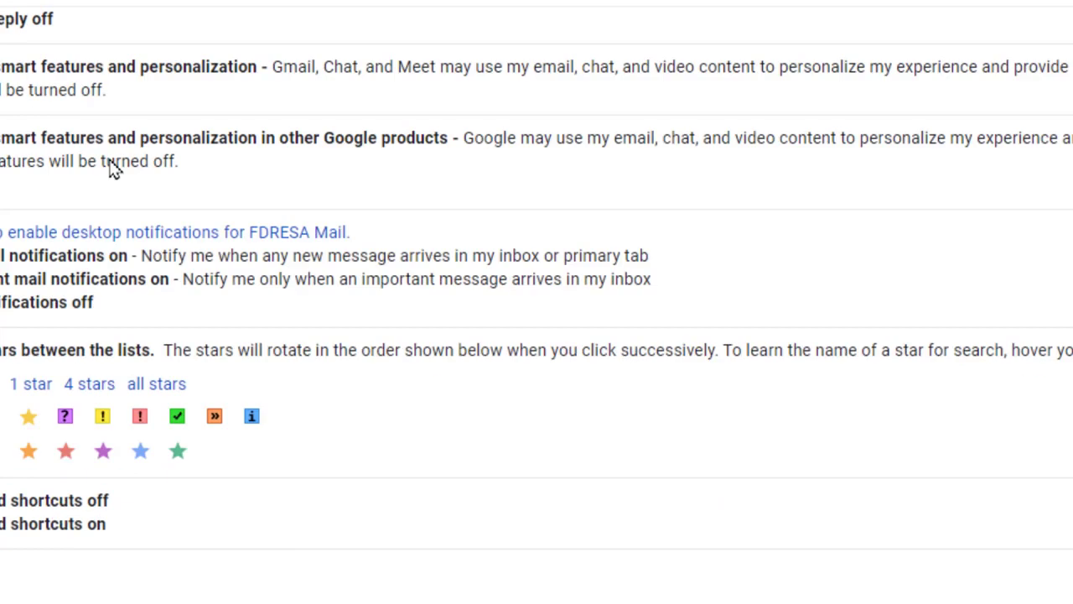
pyautogui.scroll(-6, 113, 168)
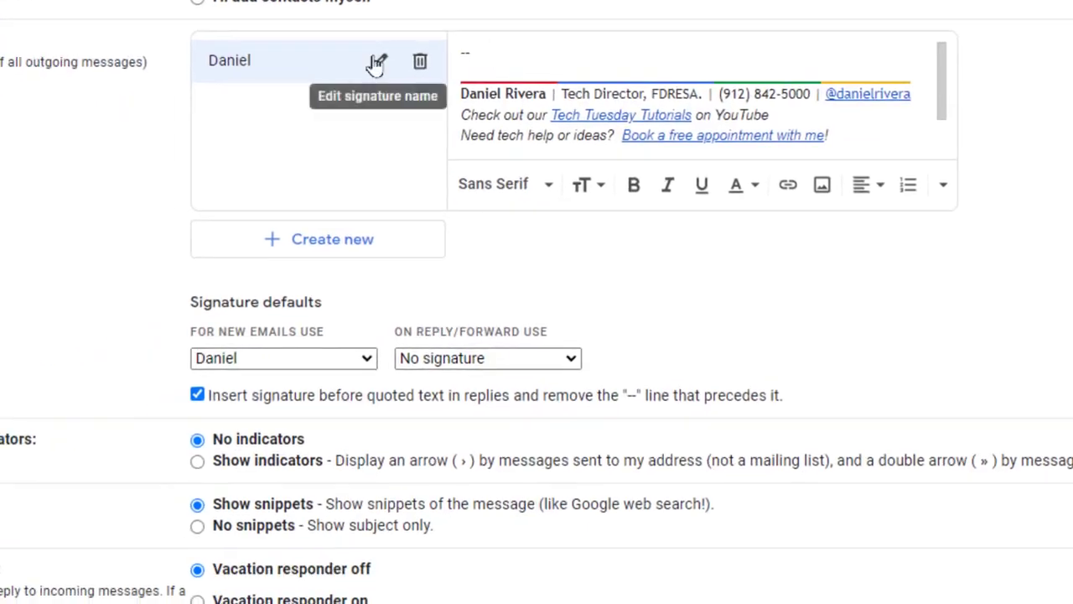
pyautogui.scroll(-3, 148, 249)
pyautogui.scroll(8, 117, 333)
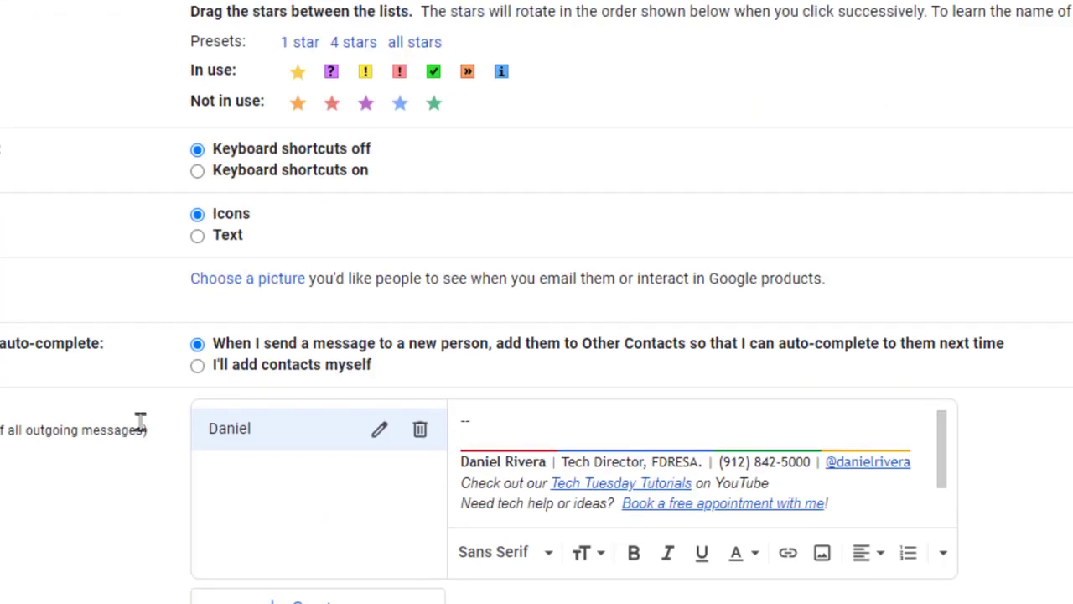
pyautogui.scroll(-3, 287, 412)
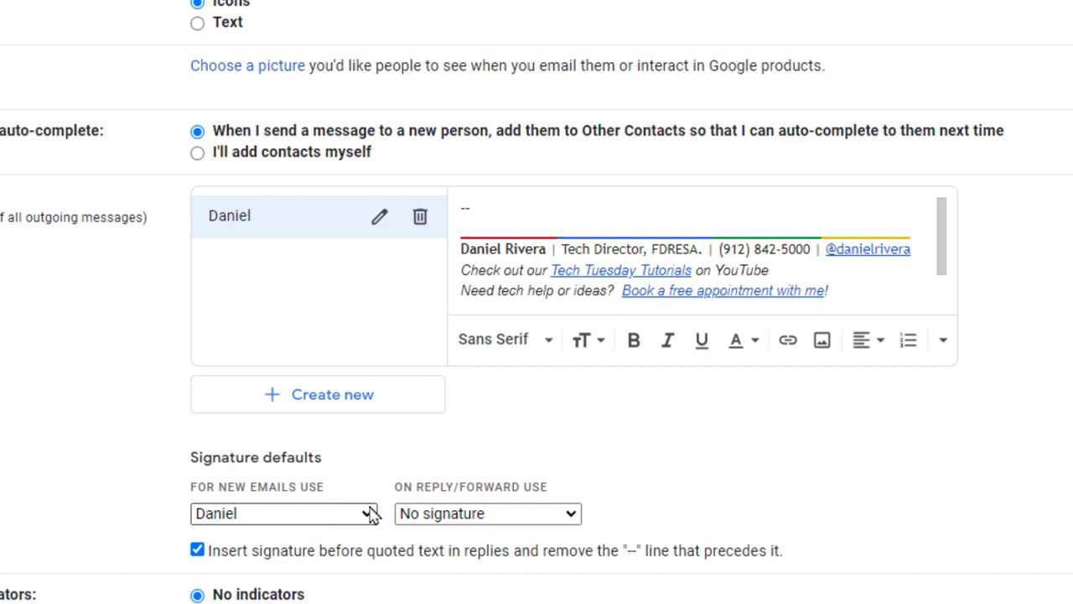
# Step: Create a new email signature named DEMO
pyautogui.click(371, 394)
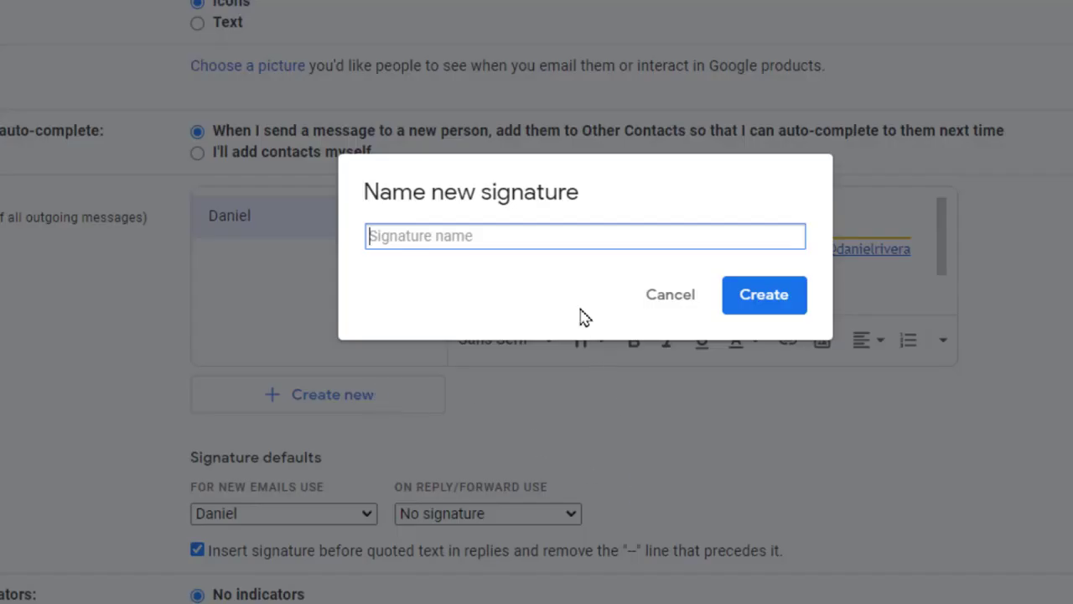
pyautogui.write('DEMO')
pyautogui.press('Return')
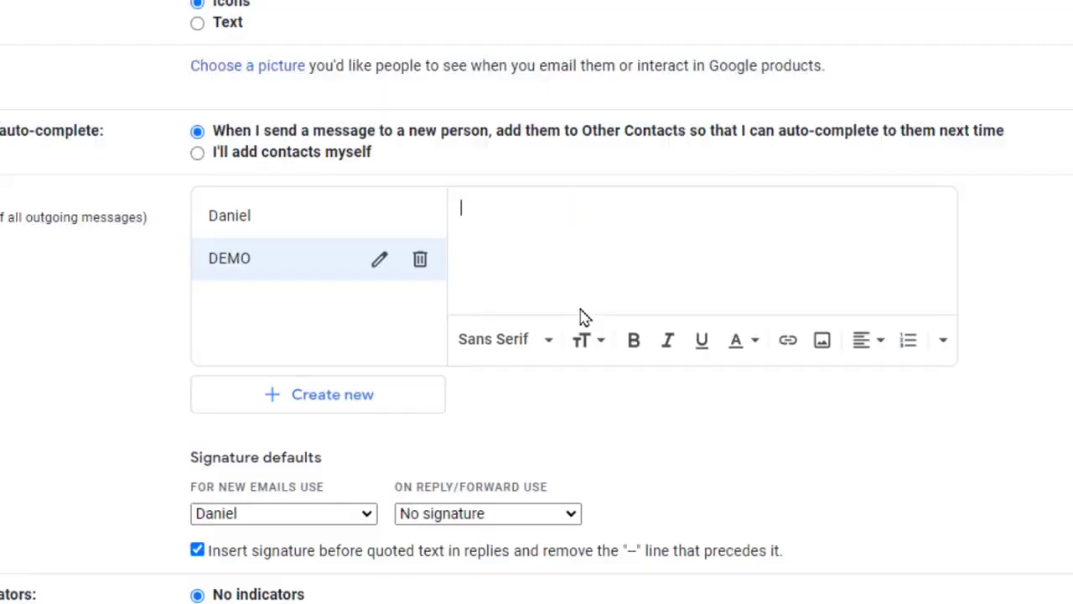
# Step: Examine the existing signature's coloured line, contact details, links and certification text, and return to the DEMO signature
pyautogui.click(291, 231)
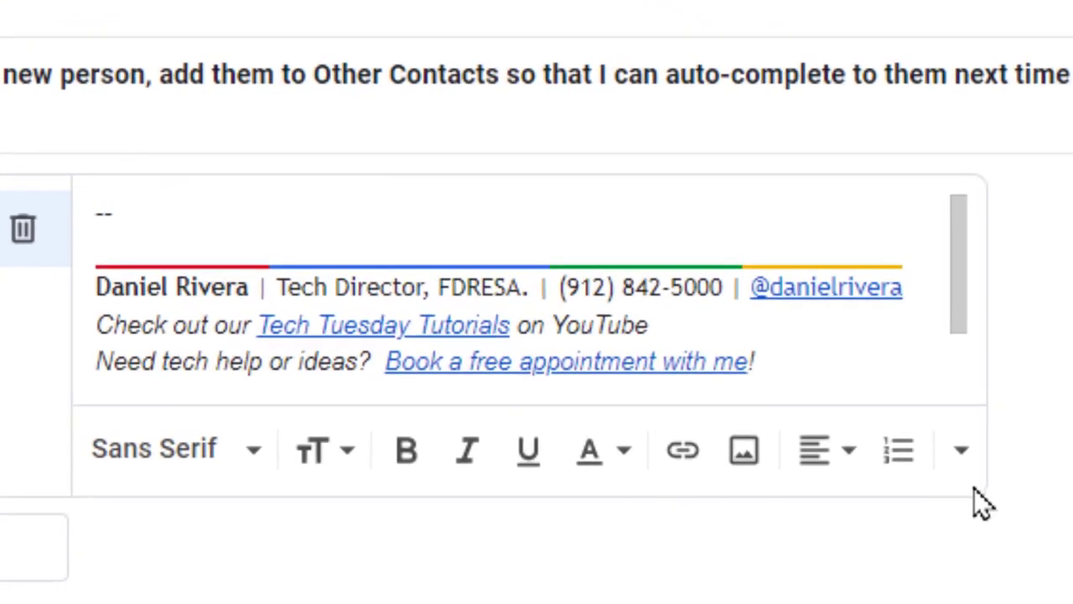
pyautogui.moveTo(959, 259)
pyautogui.mouseDown()
pyautogui.moveTo(963, 304)
pyautogui.moveTo(942, 307)
pyautogui.mouseUp()
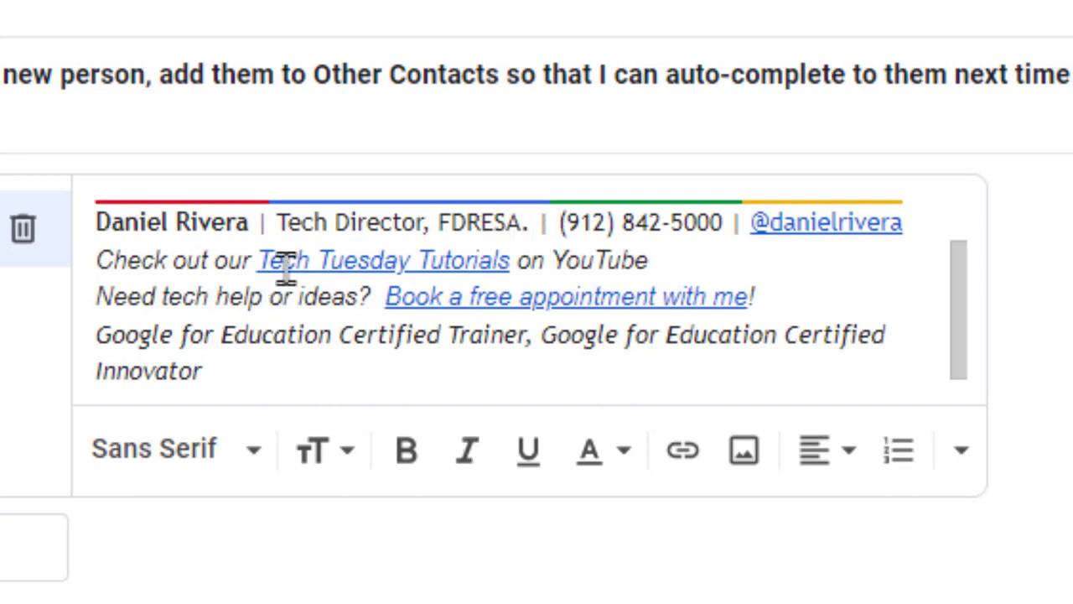
pyautogui.scroll(2, 347, 285)
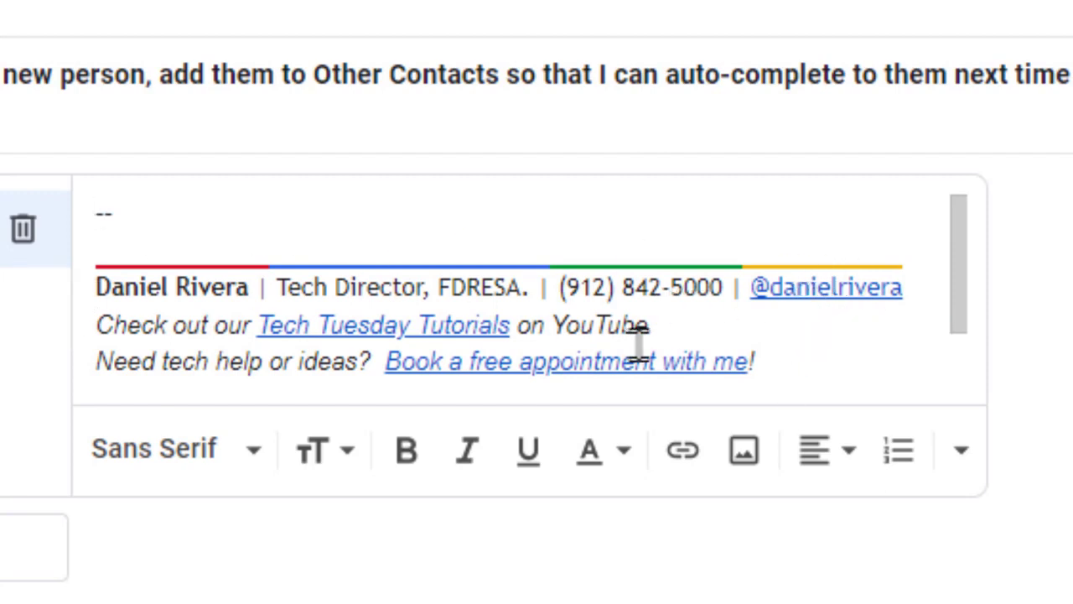
pyautogui.scroll(-1, 663, 327)
pyautogui.scroll(-2, 685, 317)
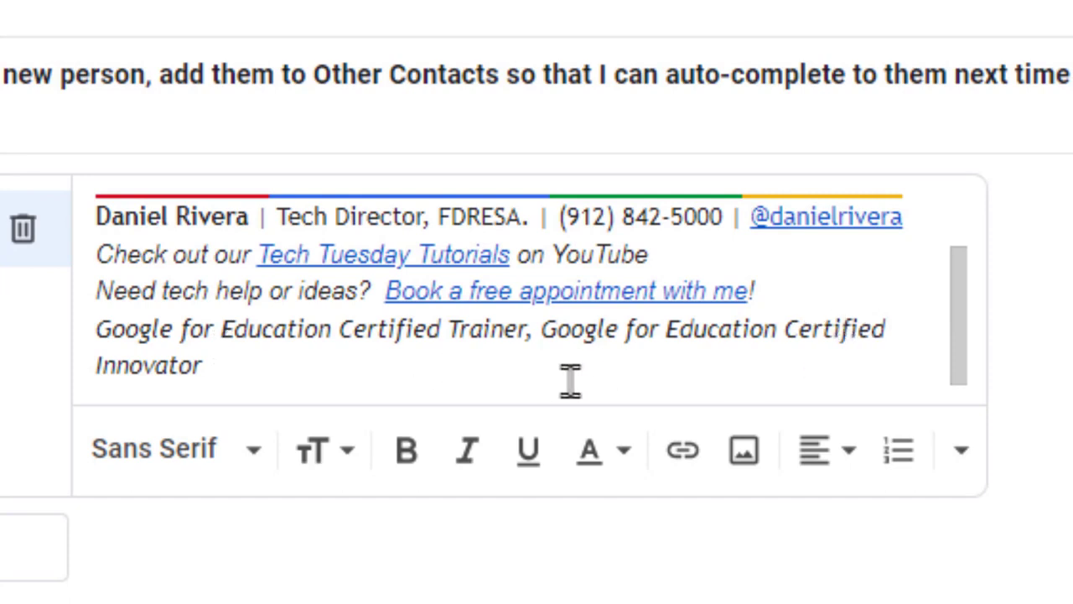
pyautogui.scroll(3, 699, 406)
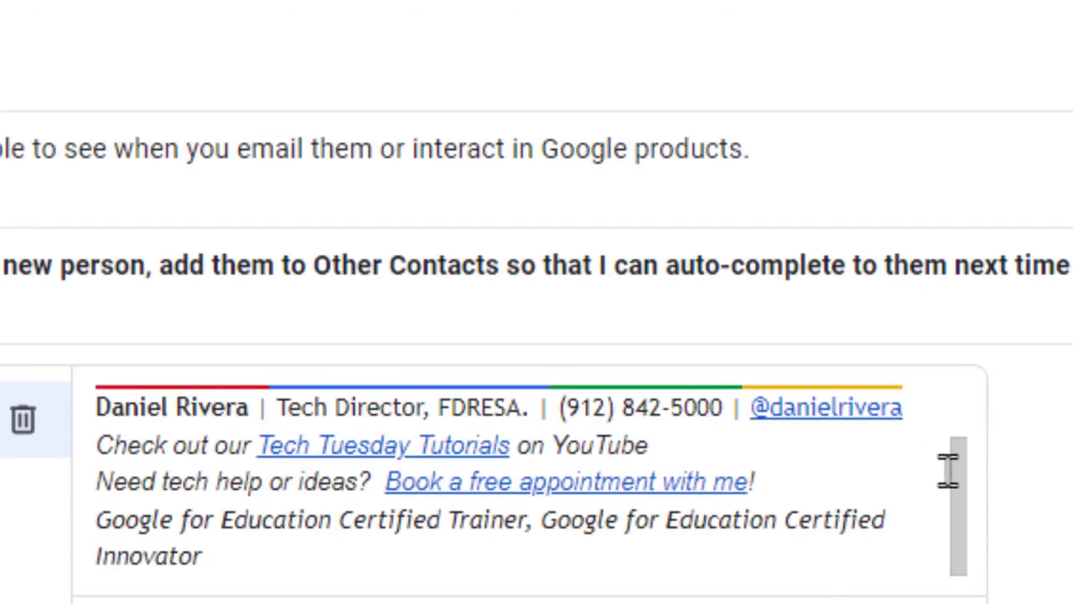
pyautogui.moveTo(958, 455); pyautogui.dragTo(958, 450)
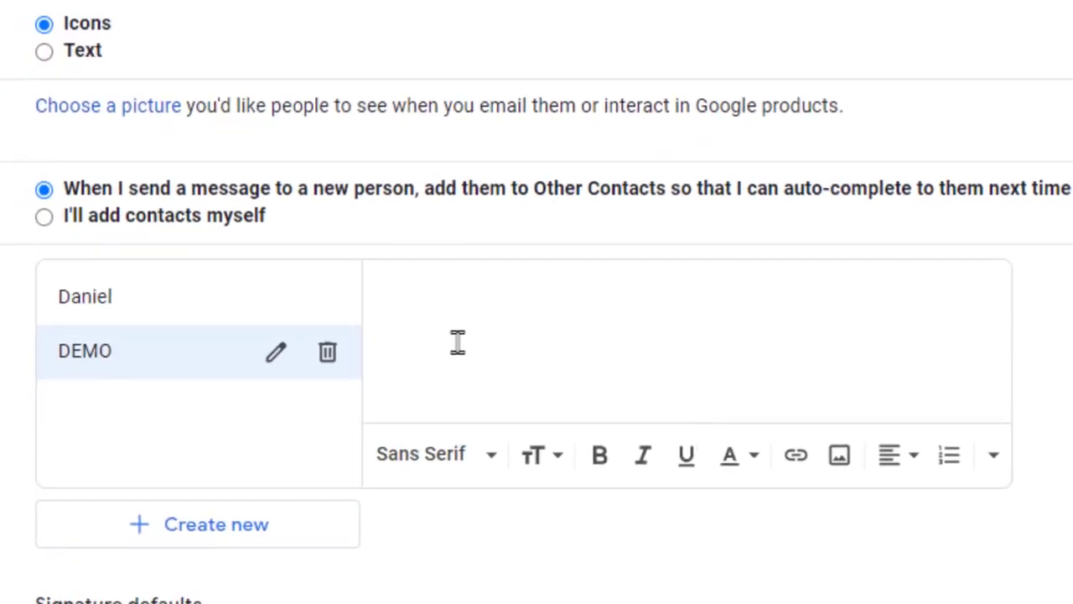
pyautogui.click(479, 353)
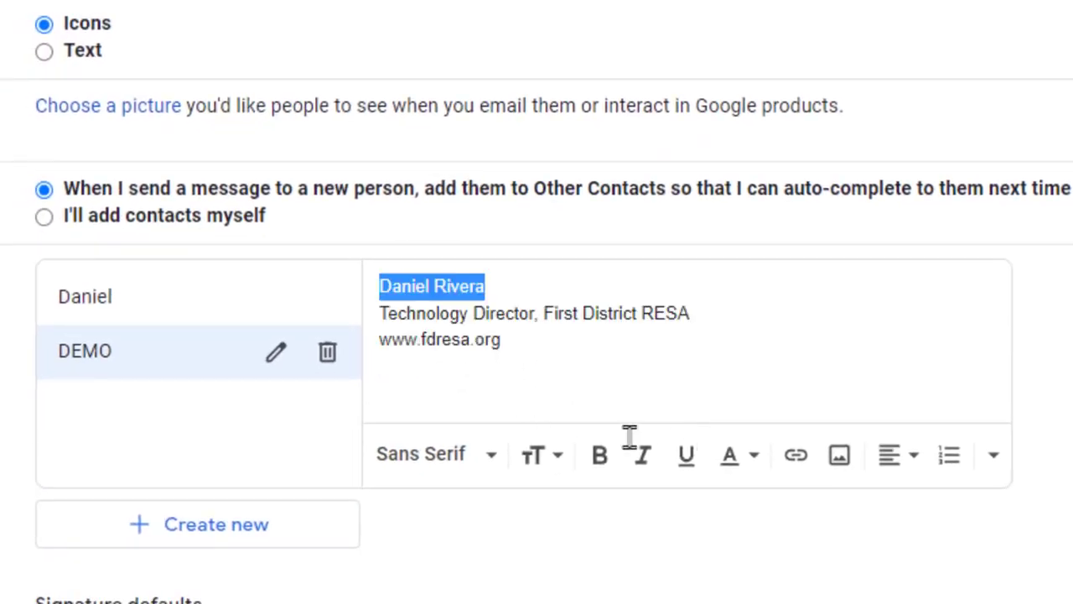
pyautogui.click(550, 463)
pyautogui.click(629, 373)
pyautogui.click(551, 292)
pyautogui.moveTo(551, 292); pyautogui.dragTo(329, 279)
pyautogui.click(482, 457)
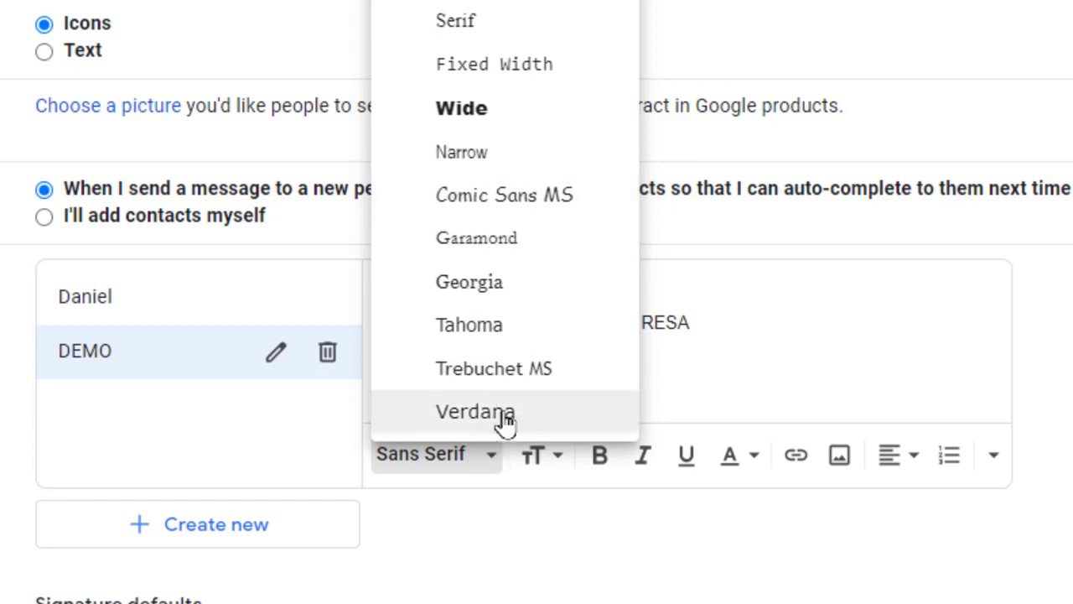
pyautogui.click(513, 373)
pyautogui.click(573, 356)
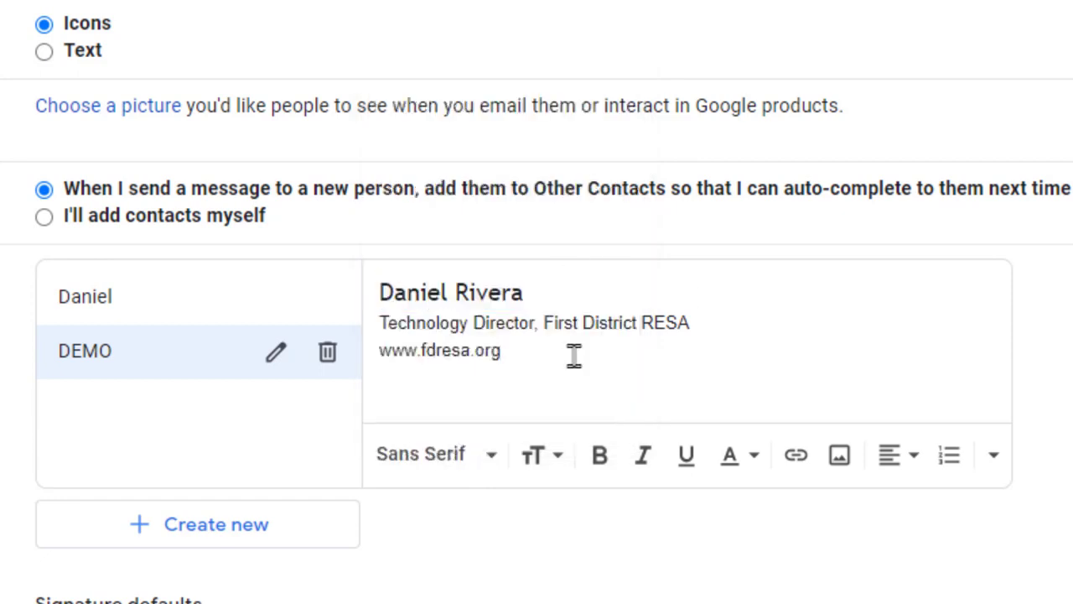
pyautogui.moveTo(489, 350); pyautogui.dragTo(279, 358)
pyautogui.click(796, 454)
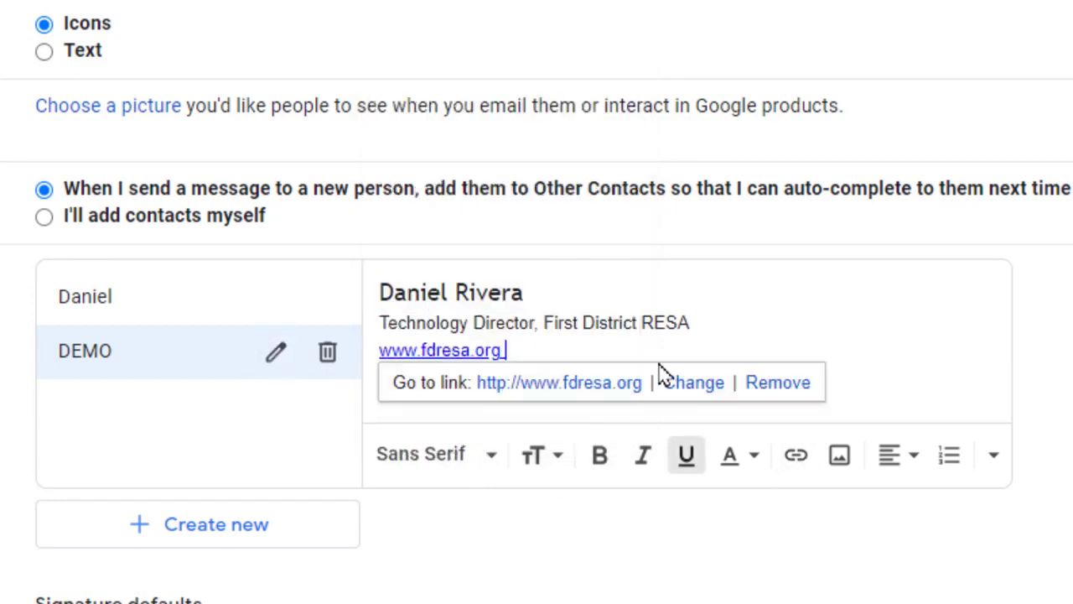
pyautogui.moveTo(723, 329); pyautogui.dragTo(379, 287)
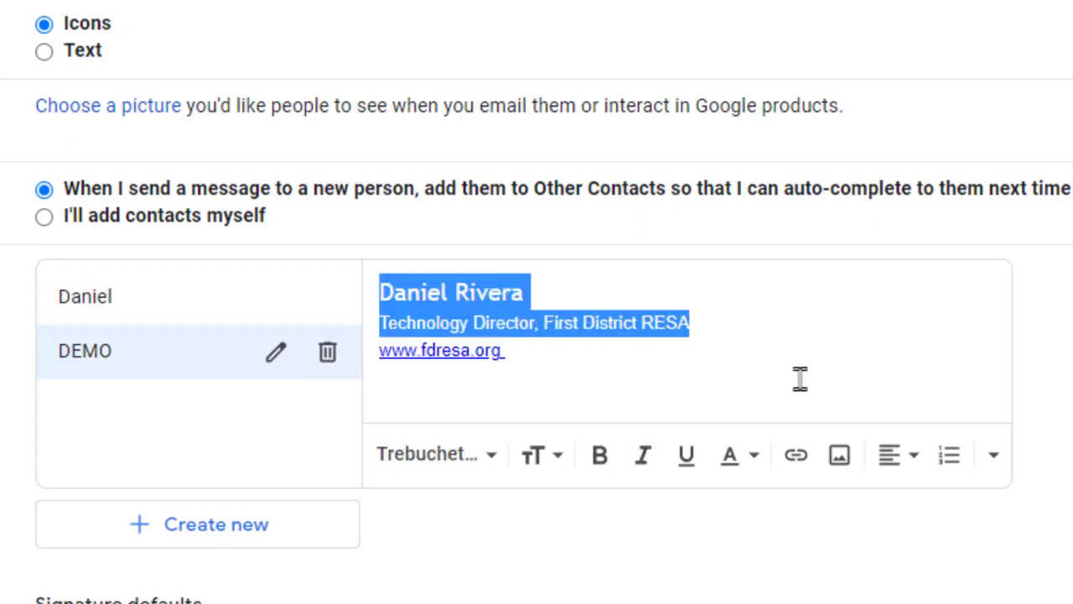
# Step: Insert the FDRESA.png logo from Drive below the website link and set its size to Small
pyautogui.click(751, 364)
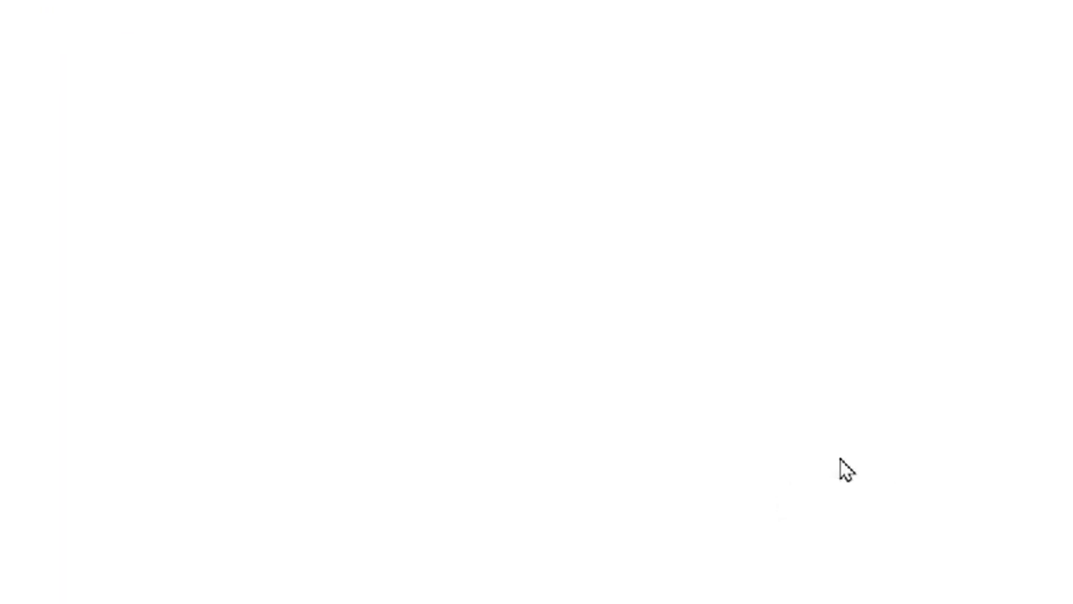
pyautogui.scroll(-1, 288, 479)
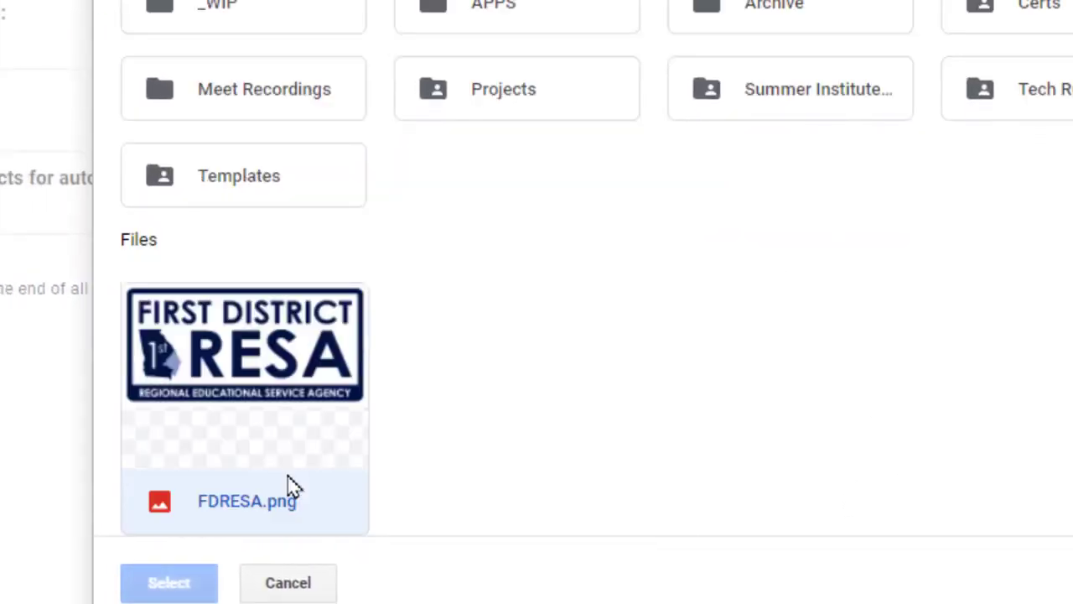
pyautogui.click(287, 486)
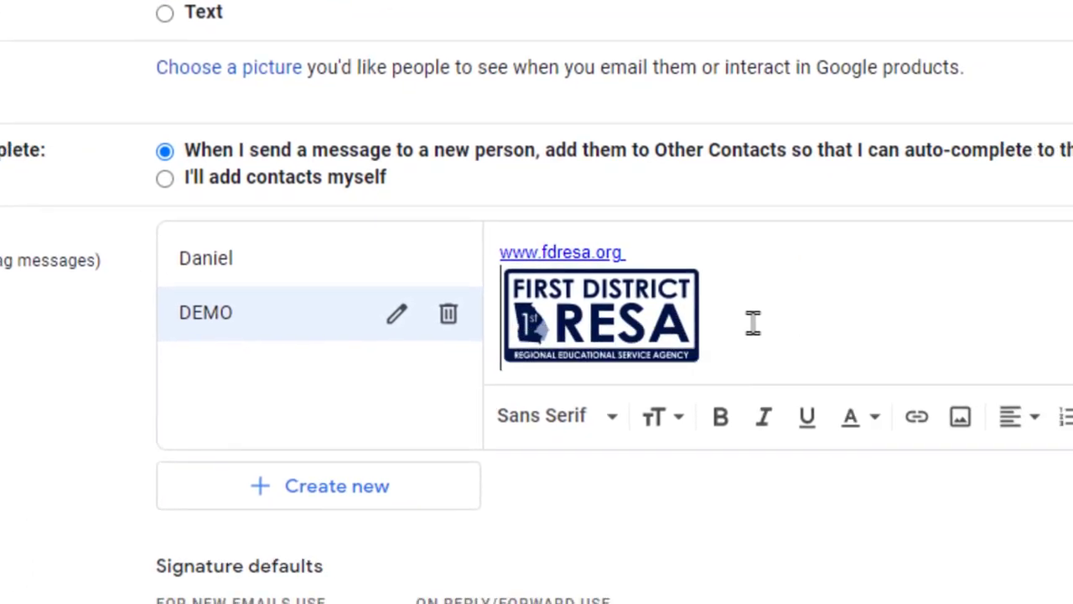
pyautogui.click(673, 327)
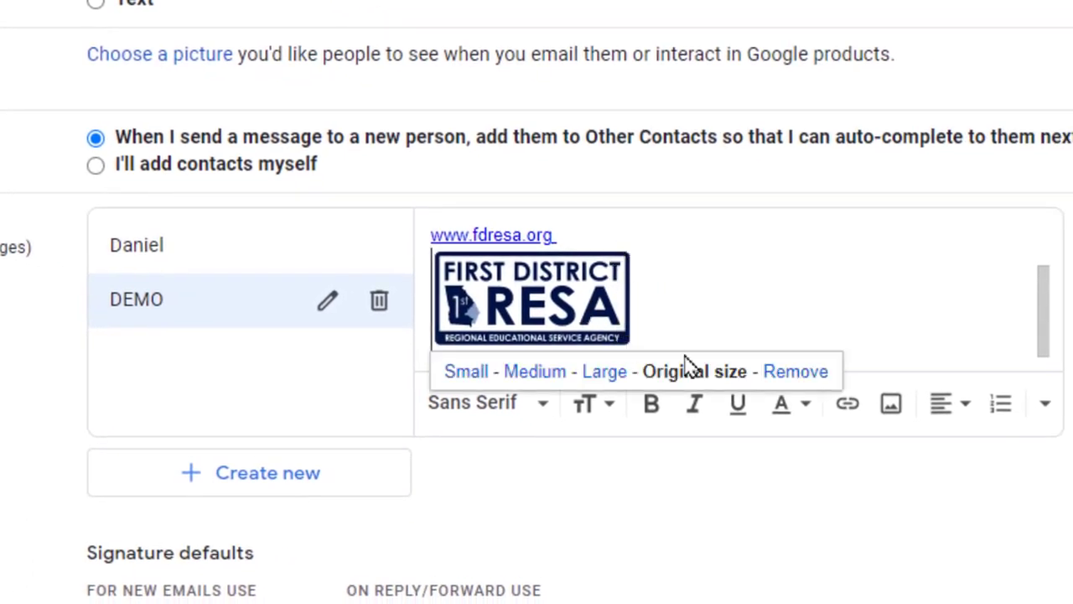
pyautogui.click(467, 373)
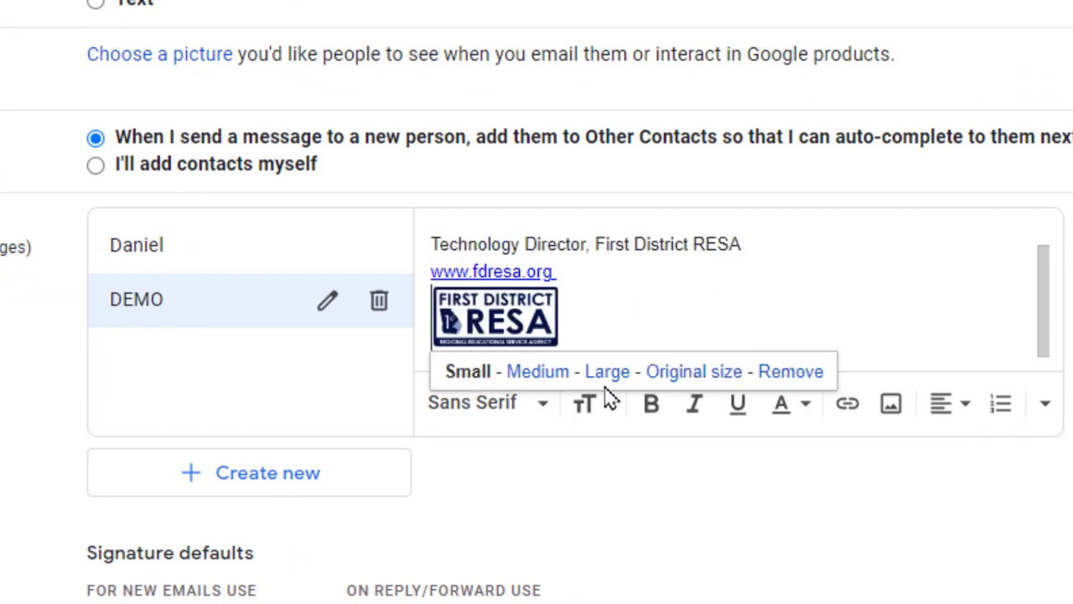
# Step: Delete the logo and all the text lines from the DEMO signature
pyautogui.scroll(1, 603, 282)
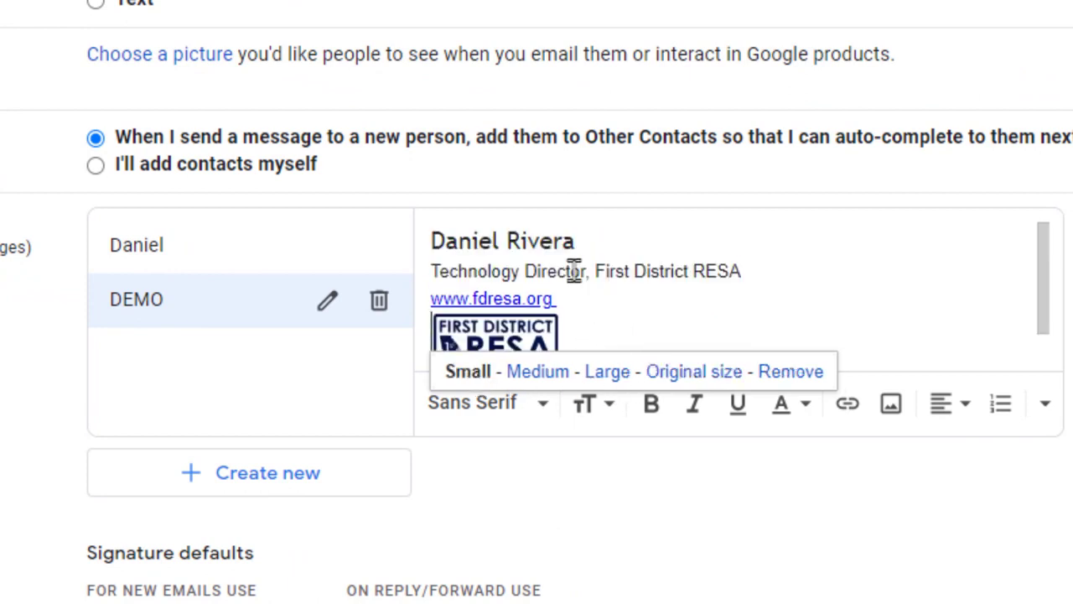
pyautogui.click(619, 317)
pyautogui.click(610, 294)
pyautogui.click(587, 340)
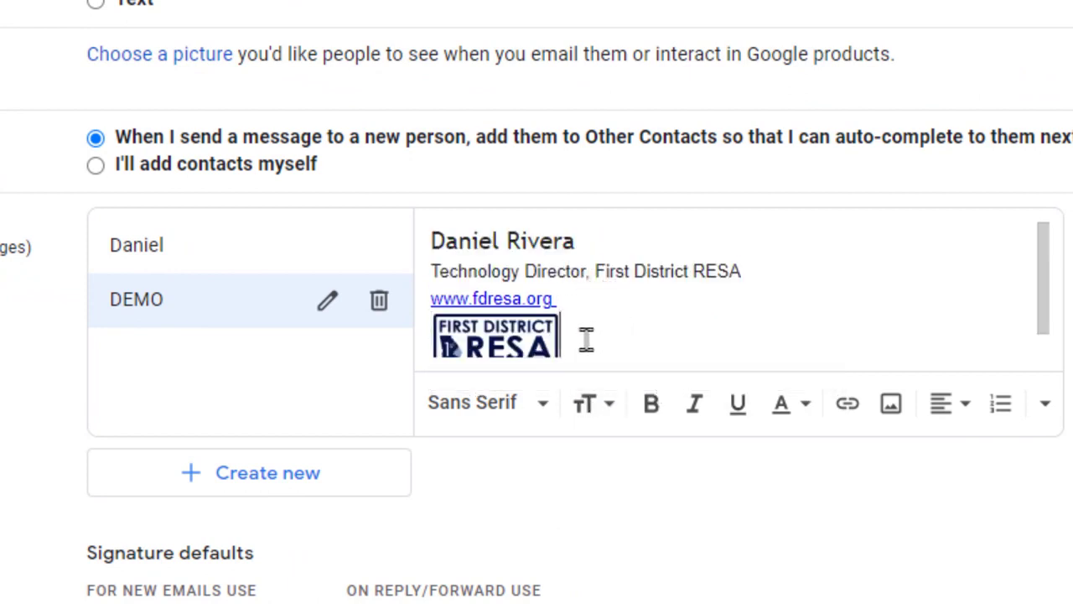
pyautogui.press('BackSpace')
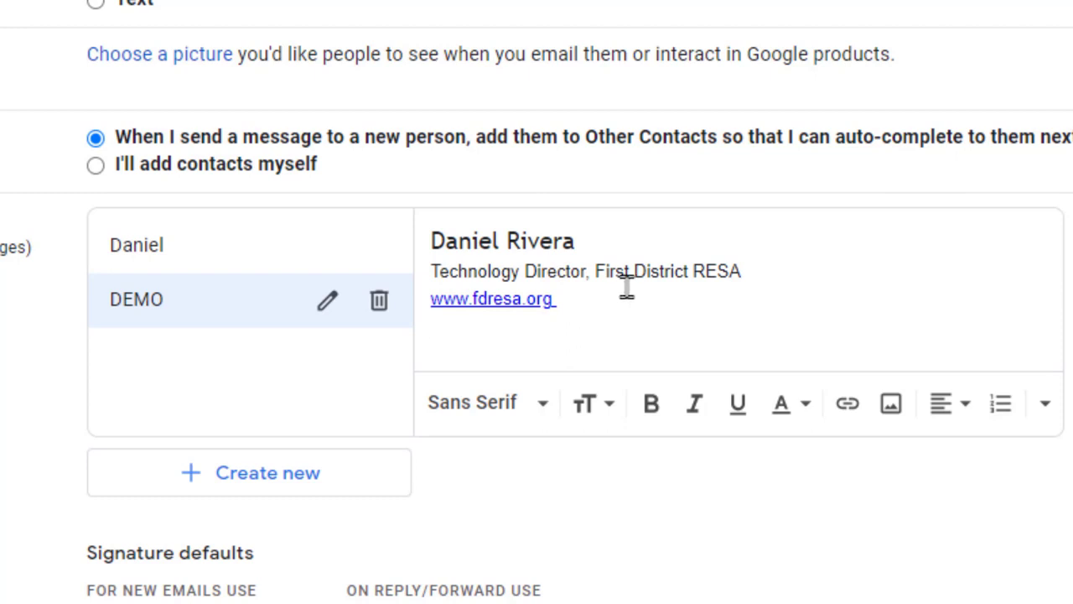
pyautogui.press('BackSpace')
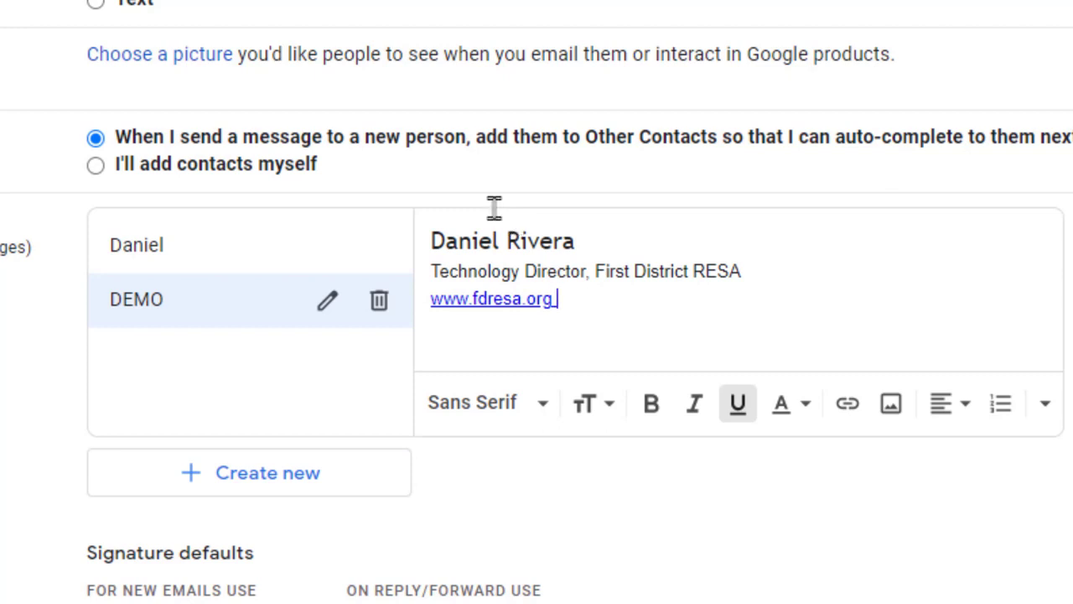
pyautogui.moveTo(584, 302)
pyautogui.mouseDown()
pyautogui.moveTo(441, 270)
pyautogui.moveTo(382, 237)
pyautogui.mouseUp()
pyautogui.press('BackSpace')
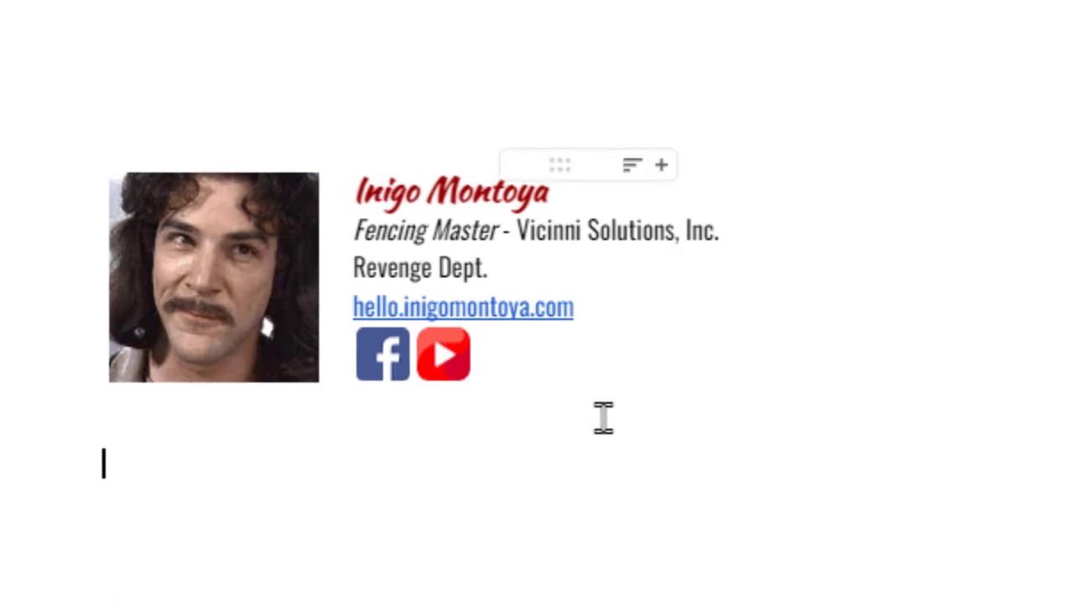
# Step: Switch to Google Docs and examine the sample signature's photo, contact lines and social media icons
pyautogui.click(500, 358)
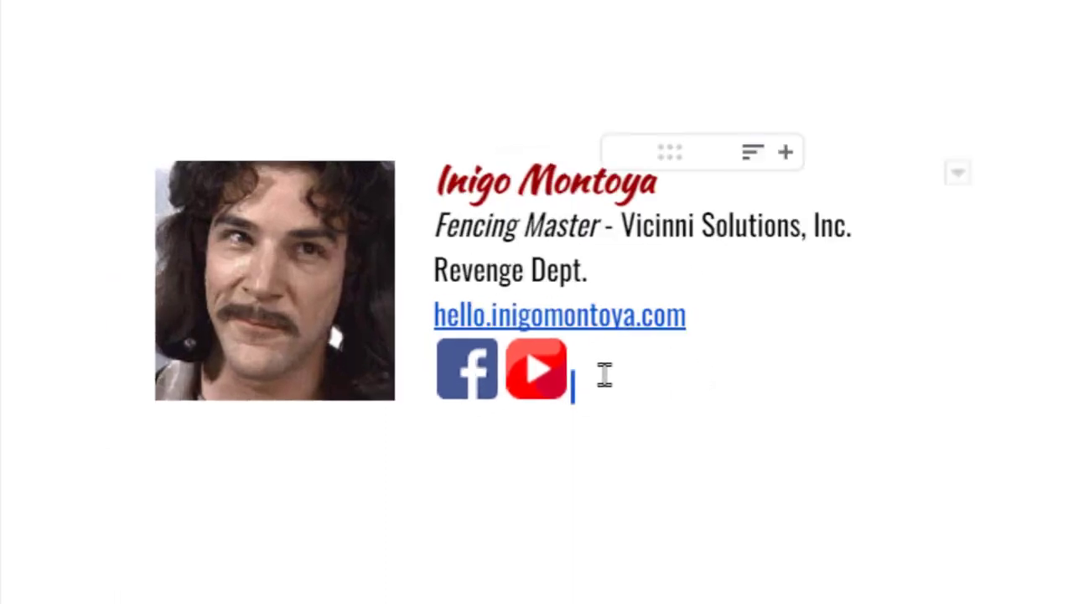
pyautogui.doubleClick(604, 375)
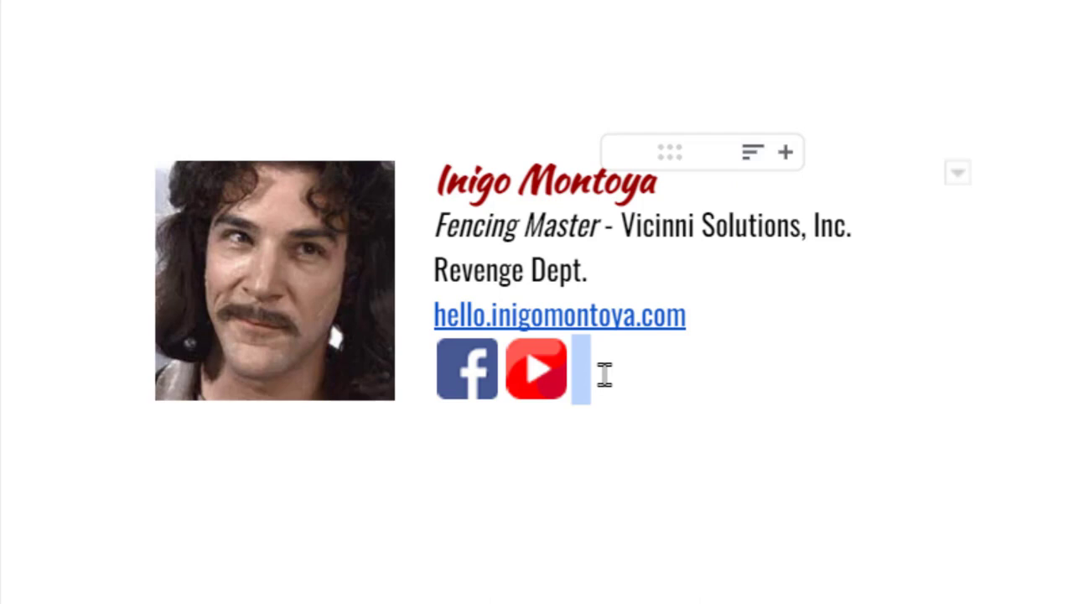
pyautogui.click(604, 375)
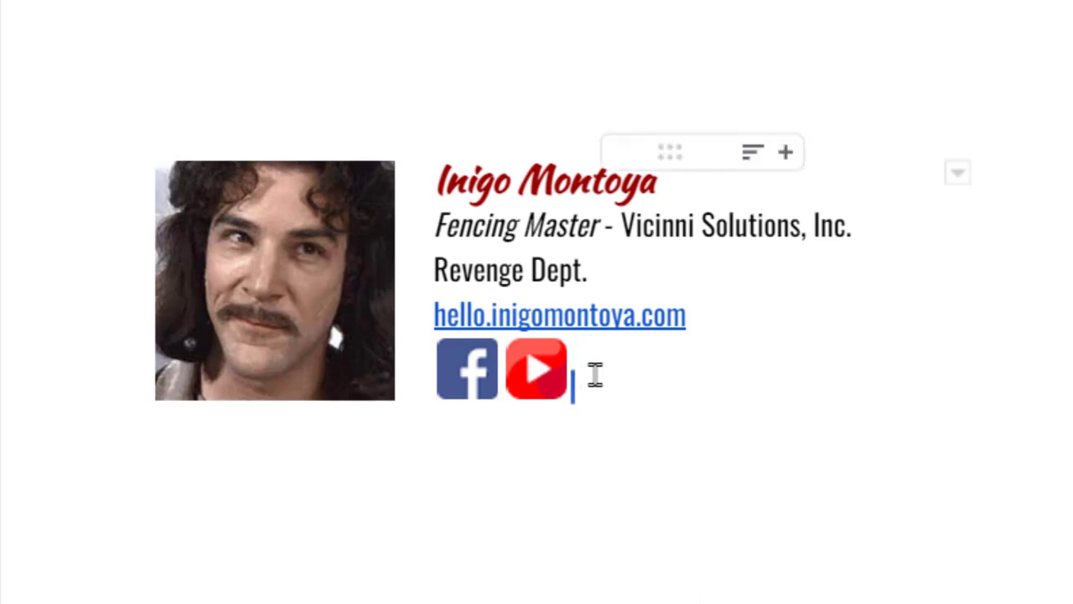
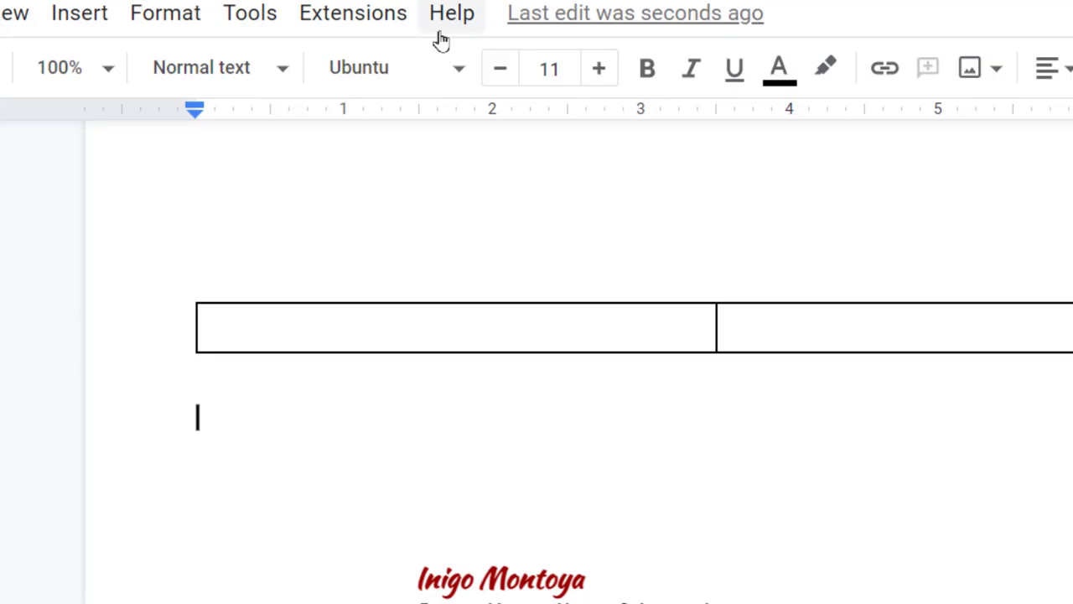
# Step: Paste the portrait photo into the first cell of the two-column table and shrink it to about 1 inch wide
pyautogui.click(379, 339)
pyautogui.hotkey('ctrl', 'v')
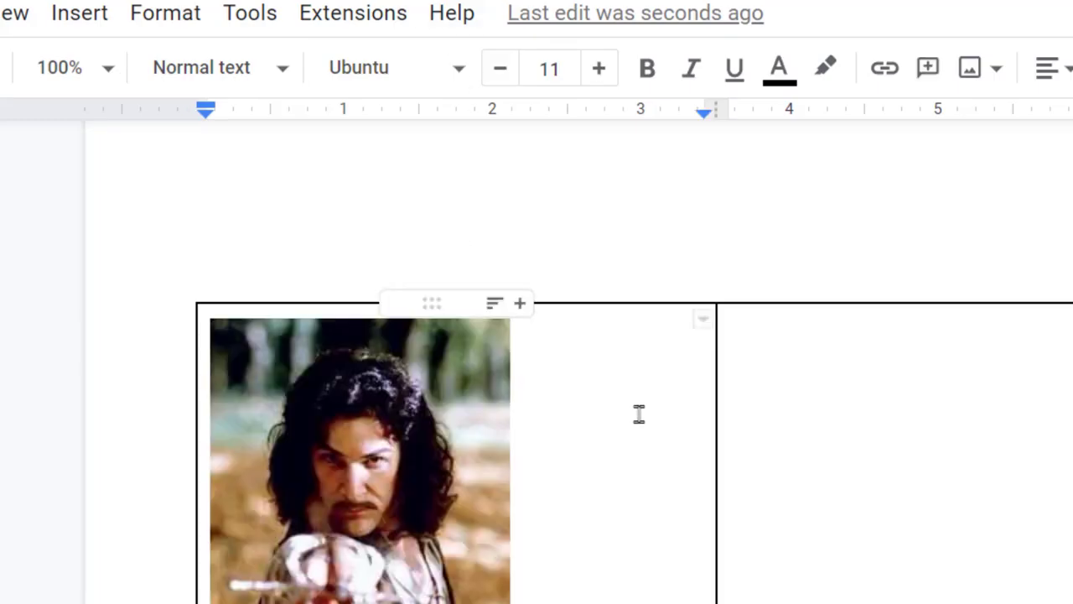
pyautogui.click(437, 492)
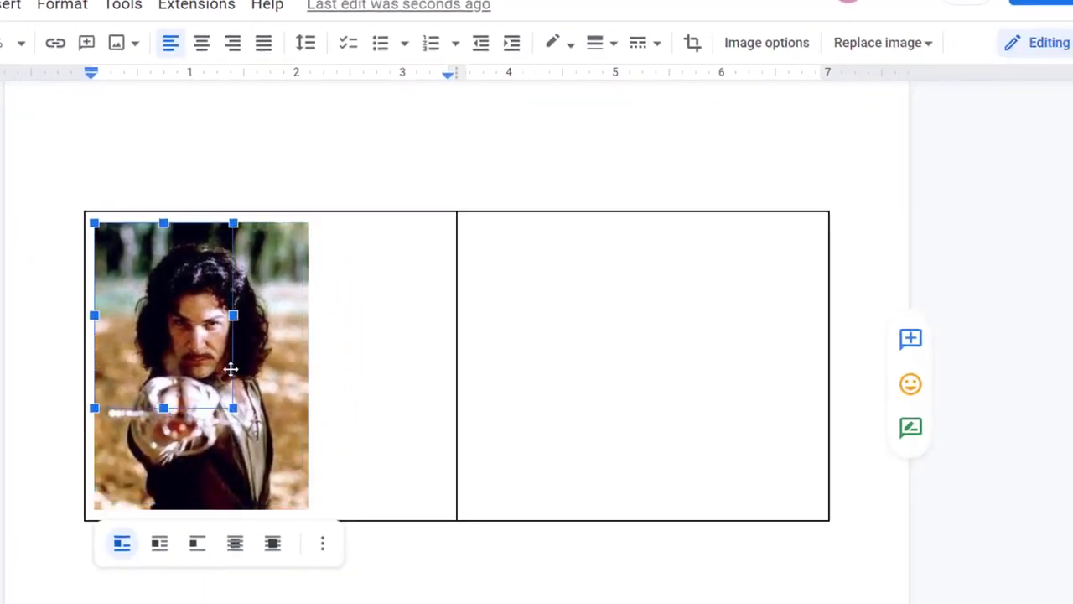
pyautogui.moveTo(231, 369); pyautogui.dragTo(204, 326)
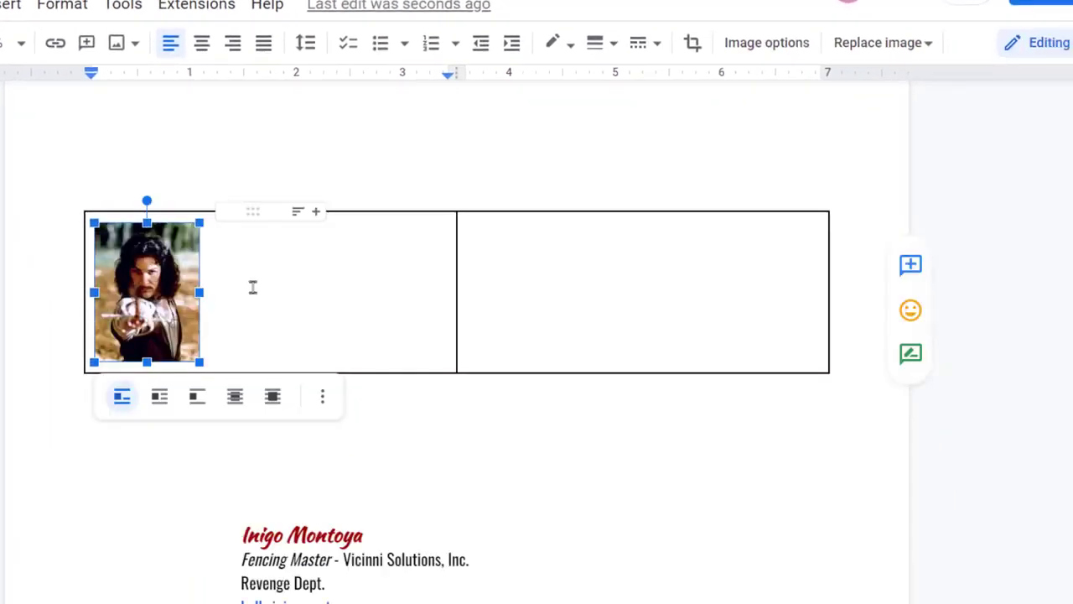
pyautogui.click(407, 297)
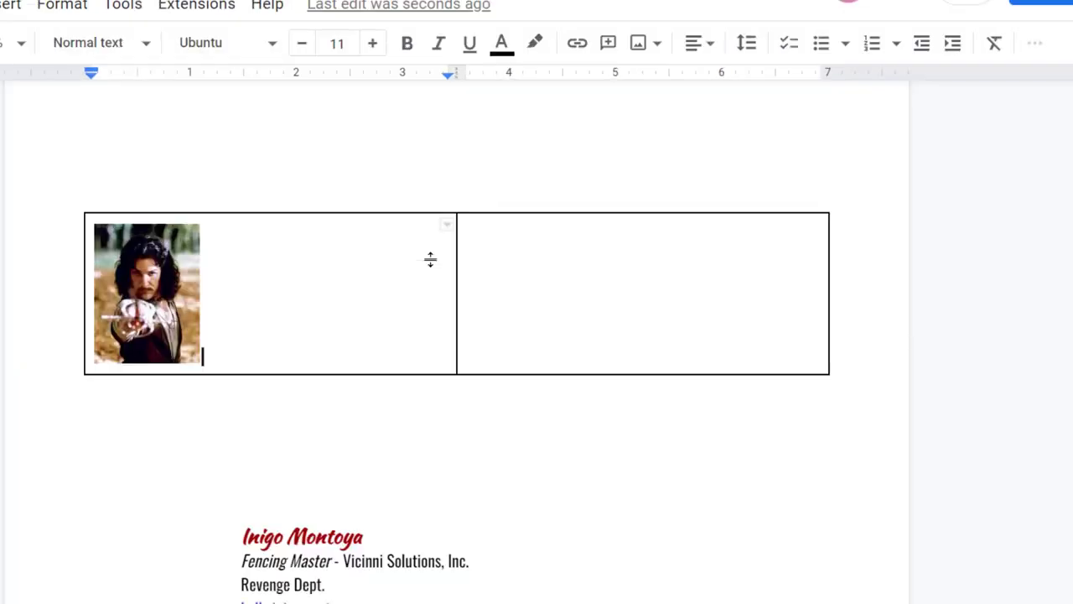
# Step: Crop thin strips off the photo's top and bottom edges, and narrow the first table column to fit the photo
pyautogui.click(238, 201)
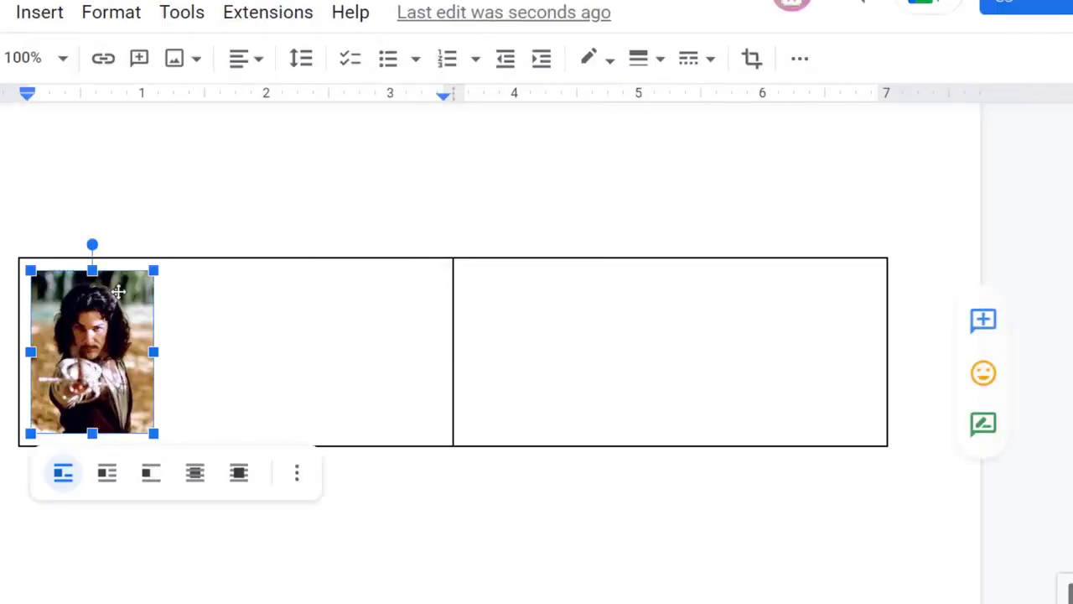
pyautogui.click(751, 58)
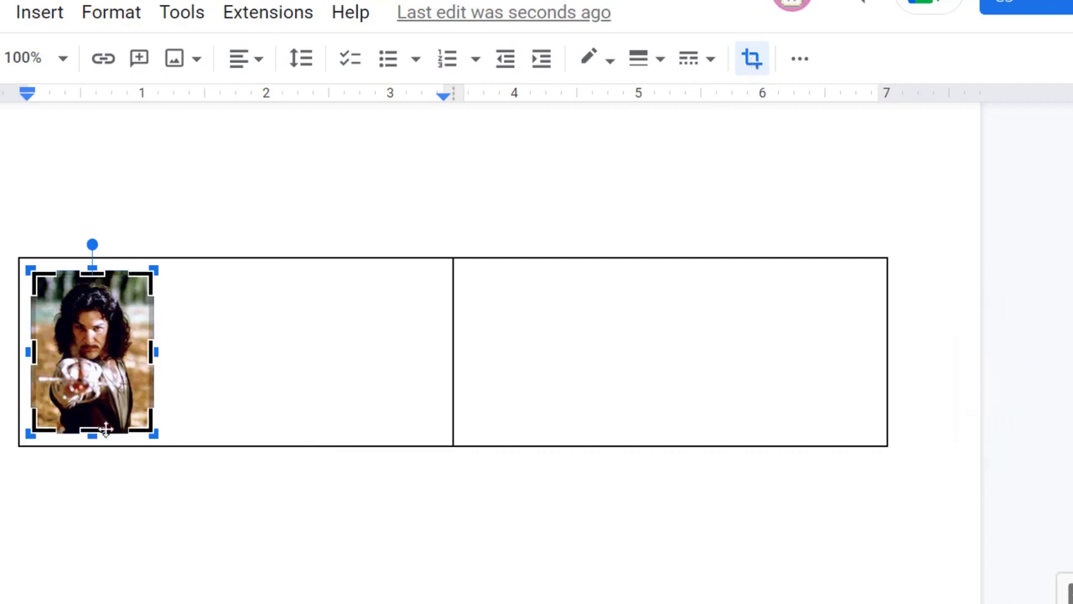
pyautogui.moveTo(109, 420); pyautogui.dragTo(109, 411)
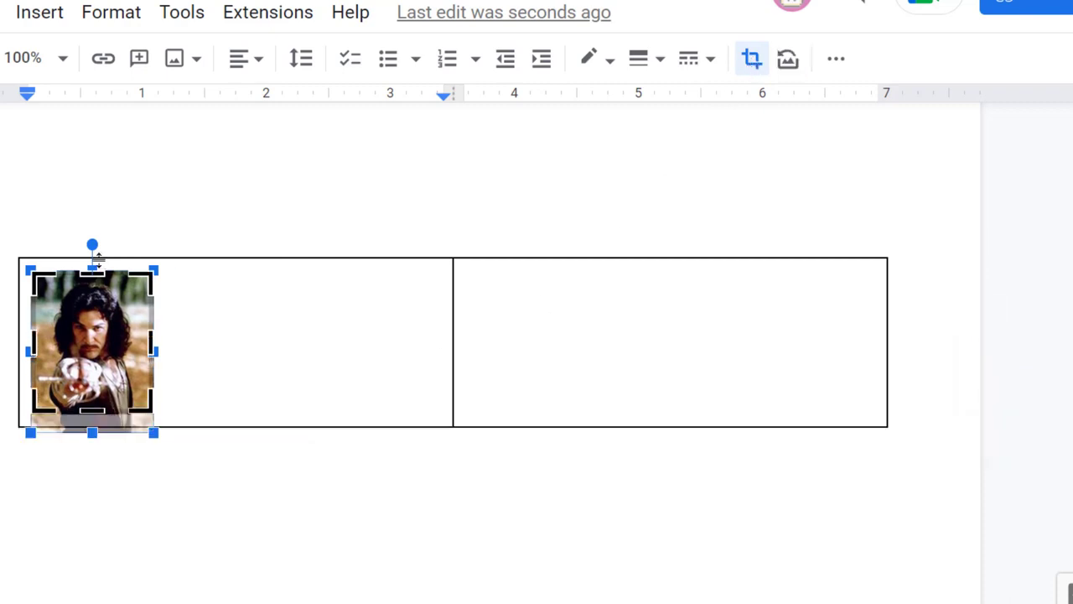
pyautogui.moveTo(89, 273); pyautogui.dragTo(93, 290)
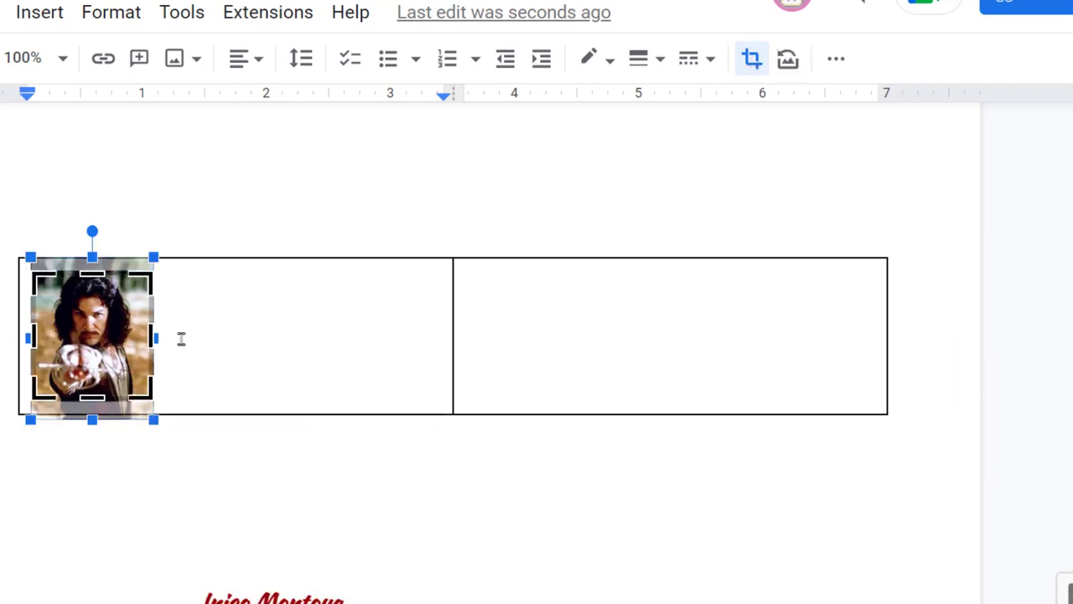
pyautogui.click(196, 374)
pyautogui.moveTo(172, 320); pyautogui.dragTo(173, 320)
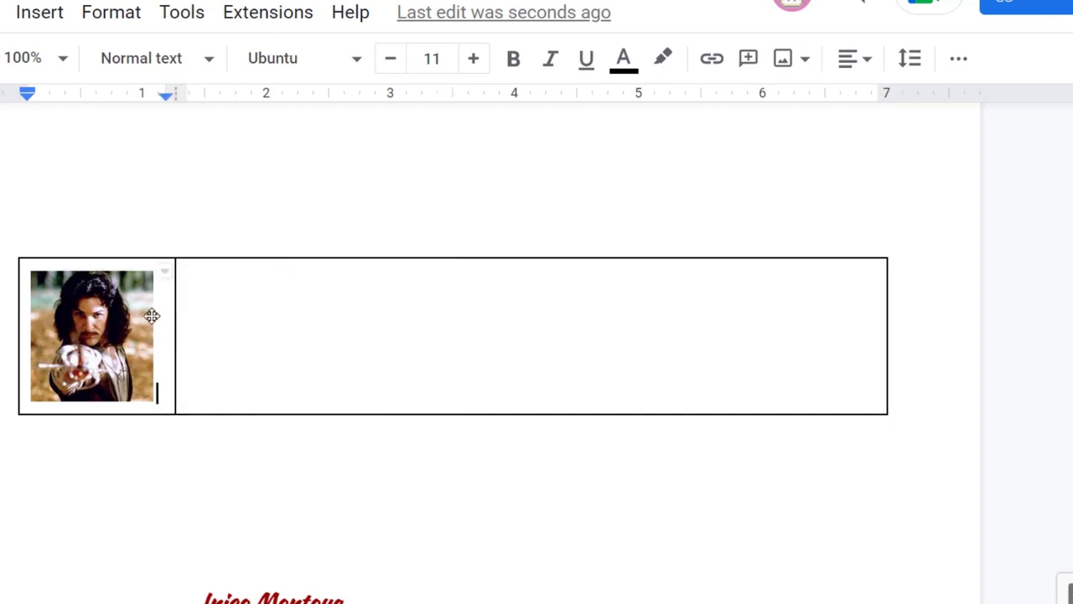
# Step: Paste the sample's name, job title, department and website lines into the second cell and add the name's missing initial "I"
pyautogui.click(238, 320)
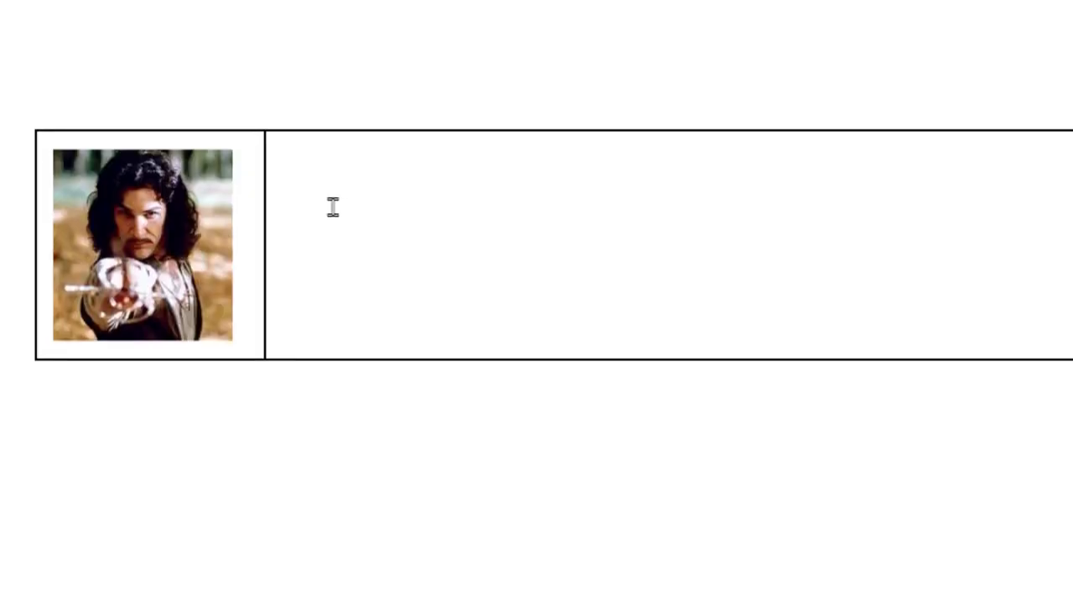
pyautogui.moveTo(332, 207); pyautogui.dragTo(340, 211)
pyautogui.click(371, 167)
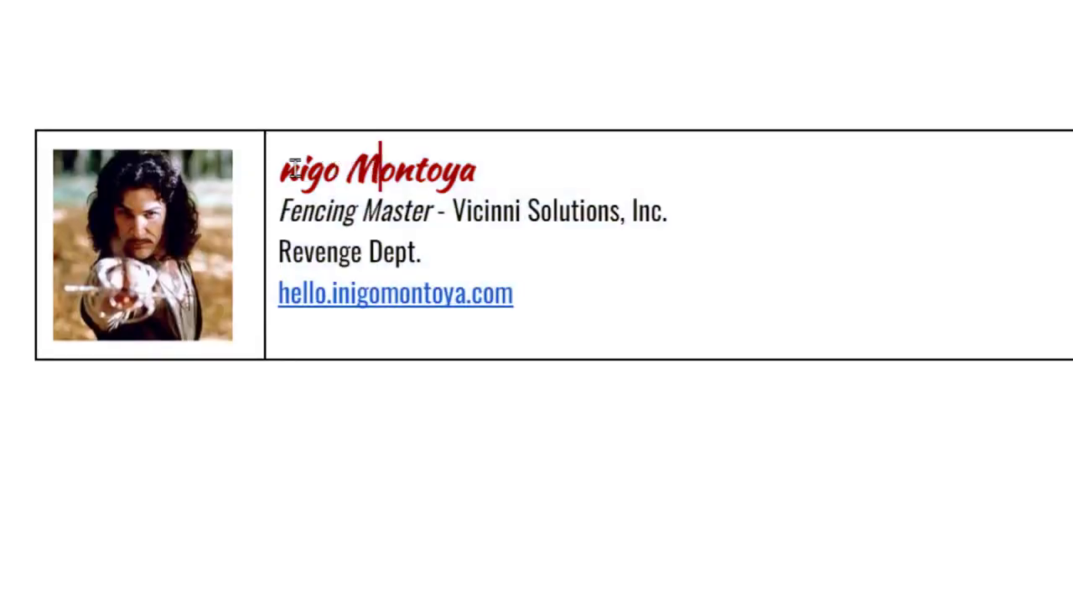
pyautogui.click(283, 172)
pyautogui.write('I')
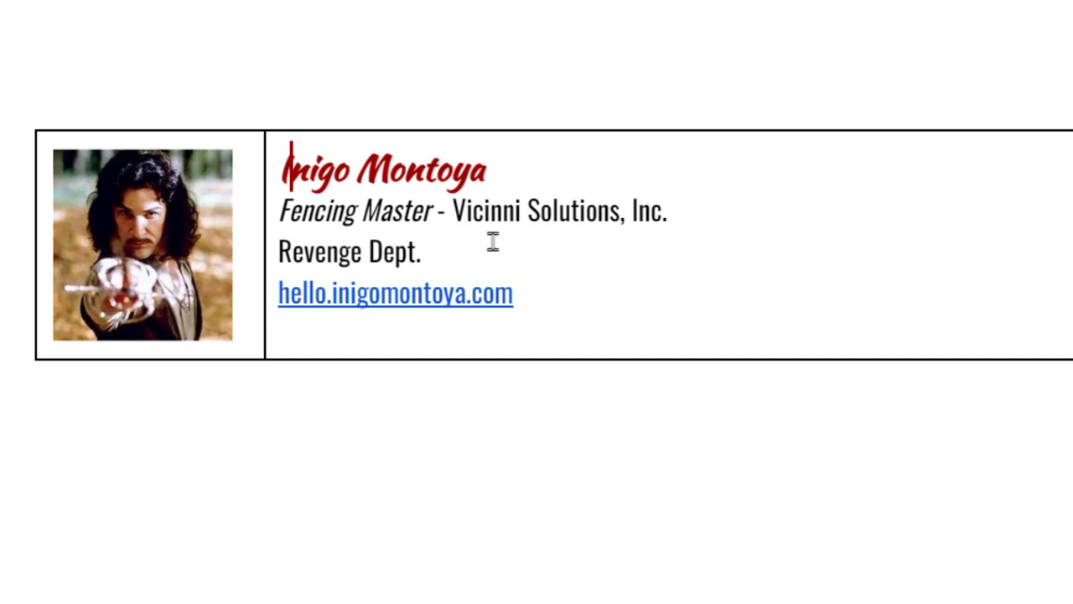
# Step: Review the styling of the name, job title, department and website lines, and place the cursor after the website link
pyautogui.moveTo(489, 171); pyautogui.dragTo(280, 168)
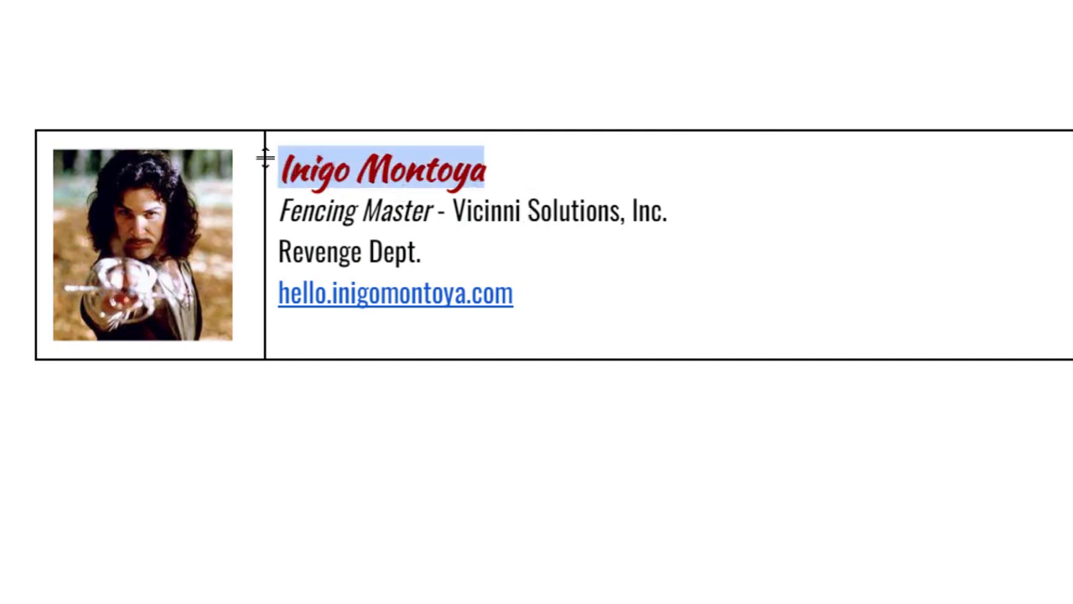
pyautogui.doubleClick(467, 262)
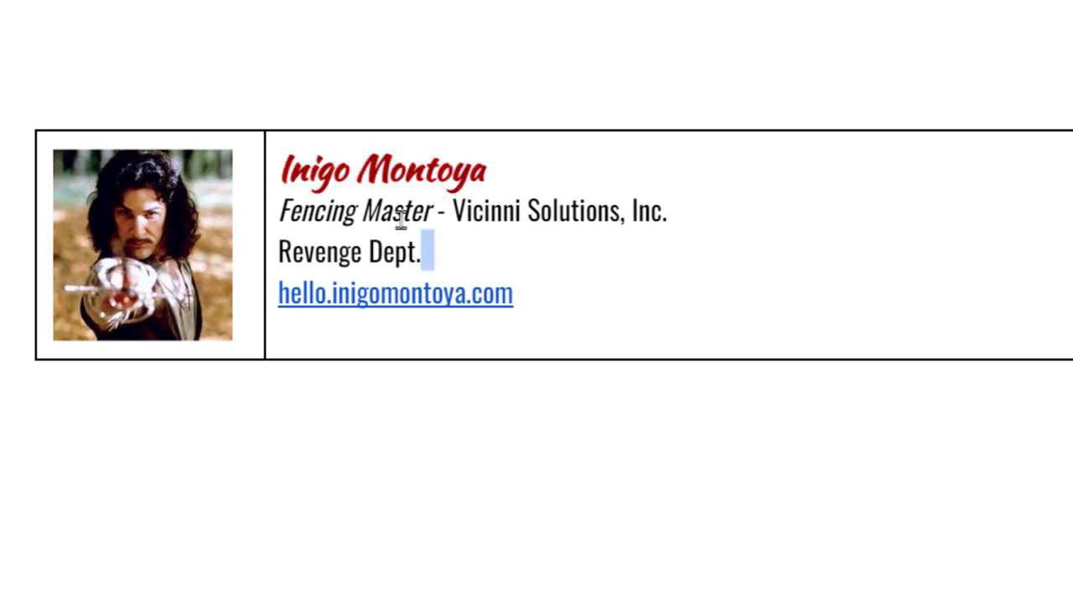
pyautogui.click(652, 212)
pyautogui.moveTo(289, 211); pyautogui.dragTo(438, 213)
pyautogui.click(653, 211)
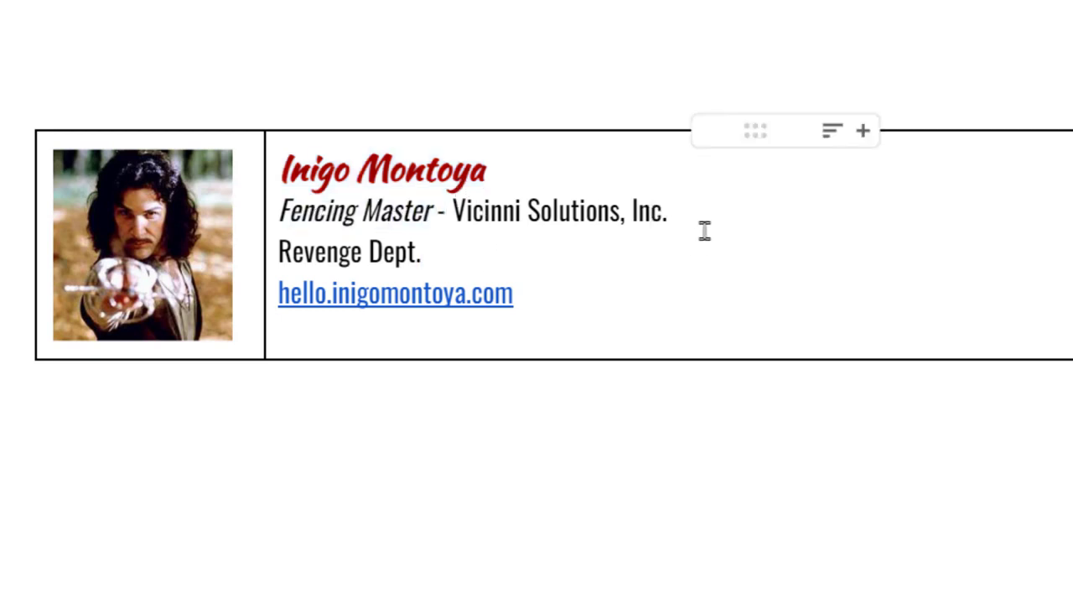
pyautogui.click(492, 251)
pyautogui.click(446, 293)
pyautogui.click(565, 291)
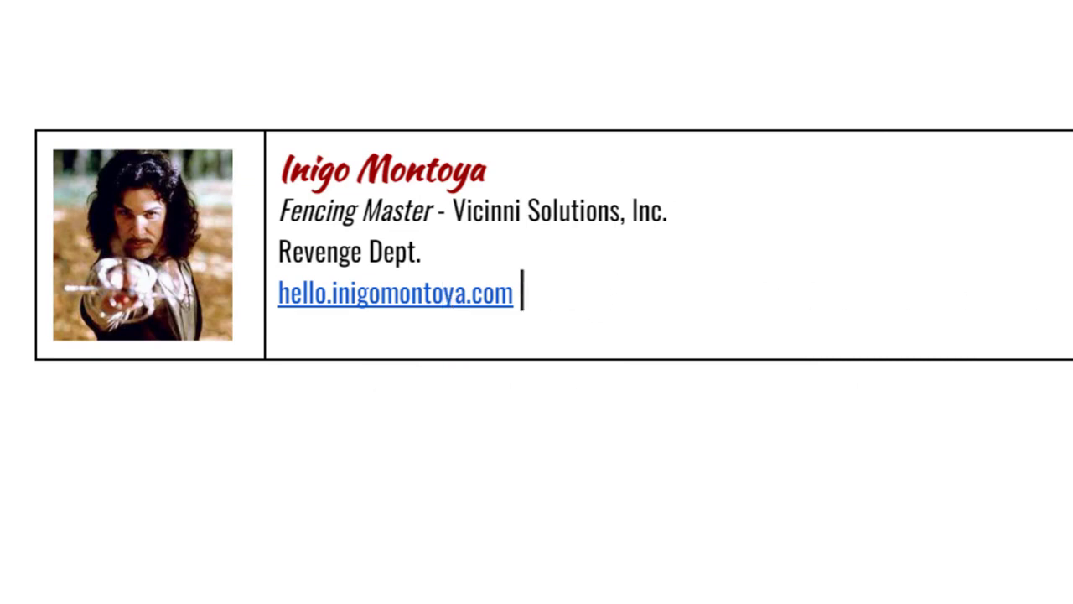
# Step: Narrow the table's text column until the job title line just fits on one row, and tighten the photo column around the photo
pyautogui.moveTo(656, 180); pyautogui.dragTo(679, 190)
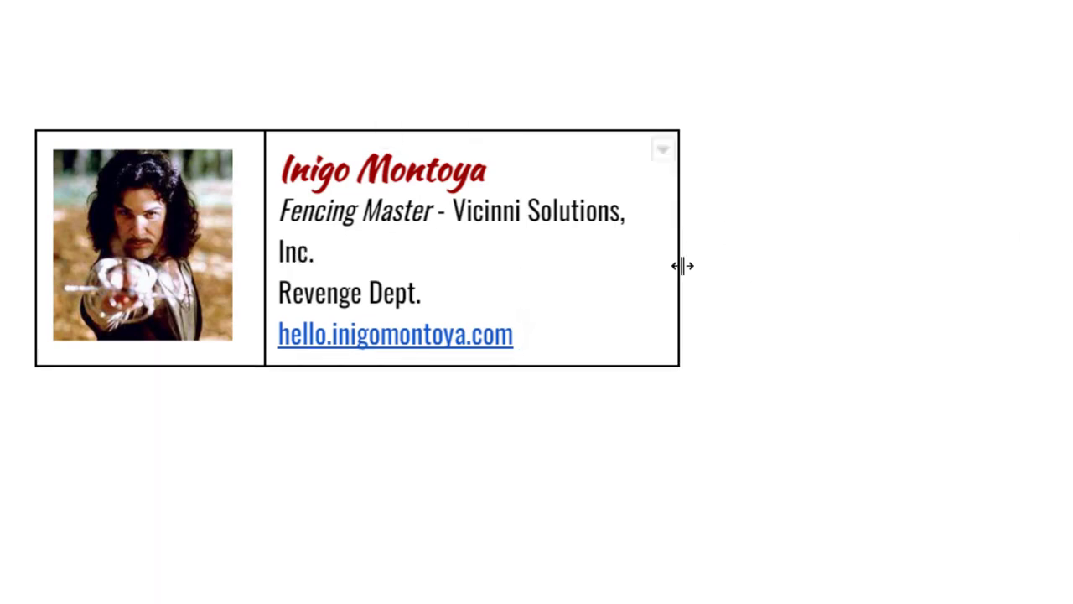
pyautogui.moveTo(681, 266)
pyautogui.mouseDown()
pyautogui.moveTo(709, 263)
pyautogui.moveTo(695, 264)
pyautogui.mouseUp()
pyautogui.moveTo(265, 226); pyautogui.dragTo(249, 226)
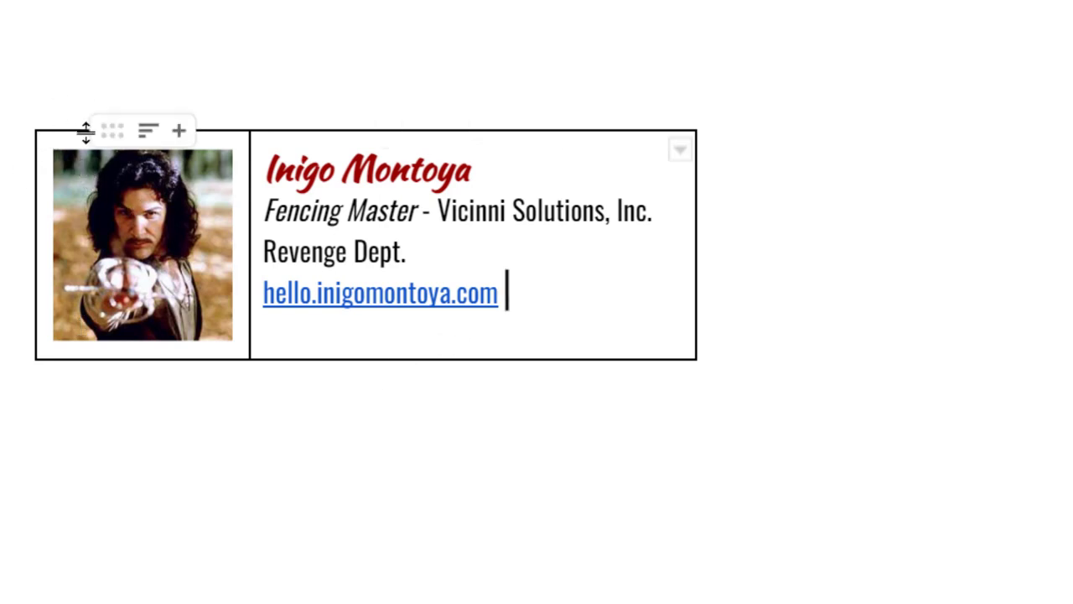
pyautogui.click(589, 254)
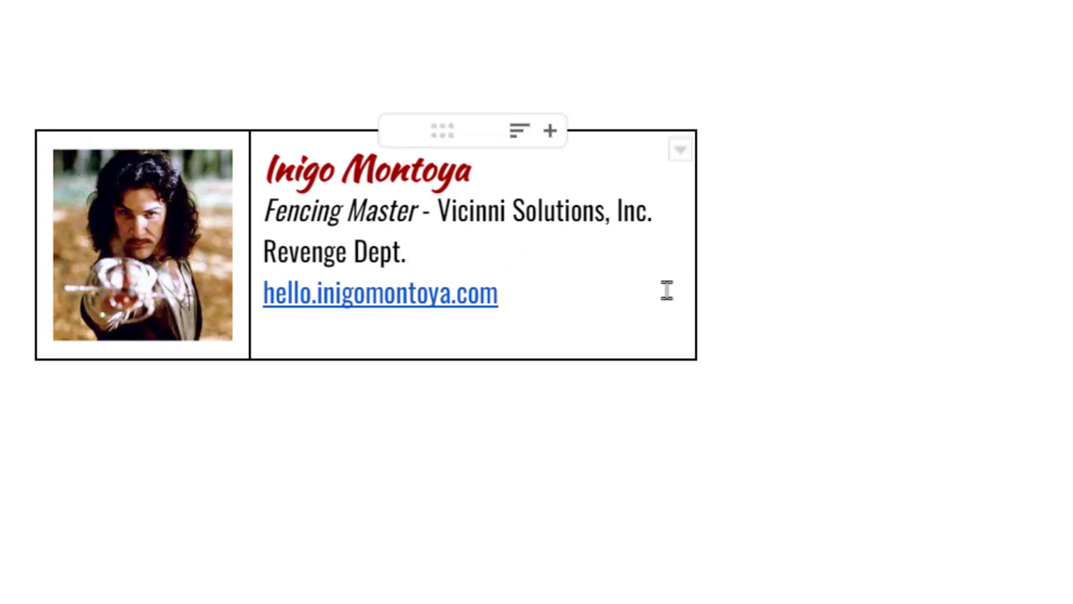
# Step: Open the signature table's properties and set the cell padding to 0.02 inches for both cells
pyautogui.rightClick(559, 260)
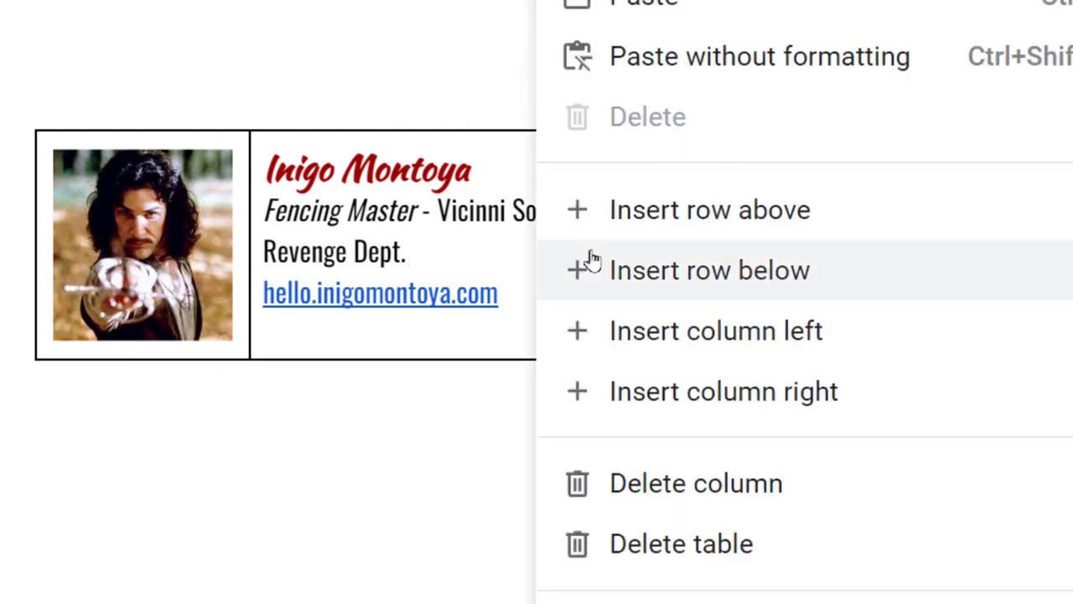
pyautogui.scroll(-5, 755, 343)
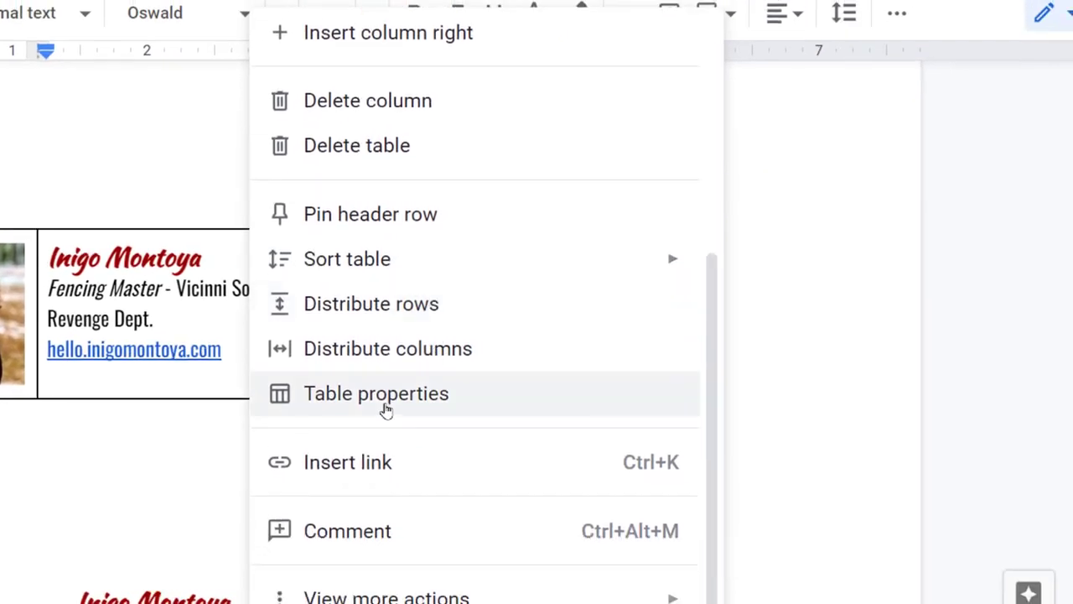
pyautogui.click(385, 409)
pyautogui.click(784, 291)
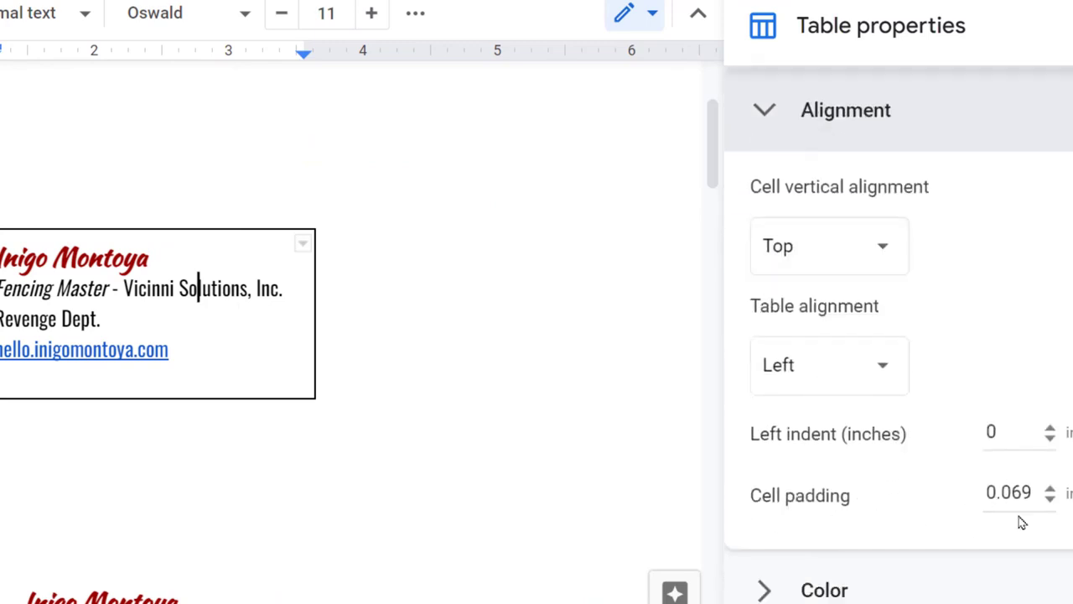
pyautogui.moveTo(193, 349); pyautogui.dragTo(0, 265)
pyautogui.hotkey('ctrl', 'c')
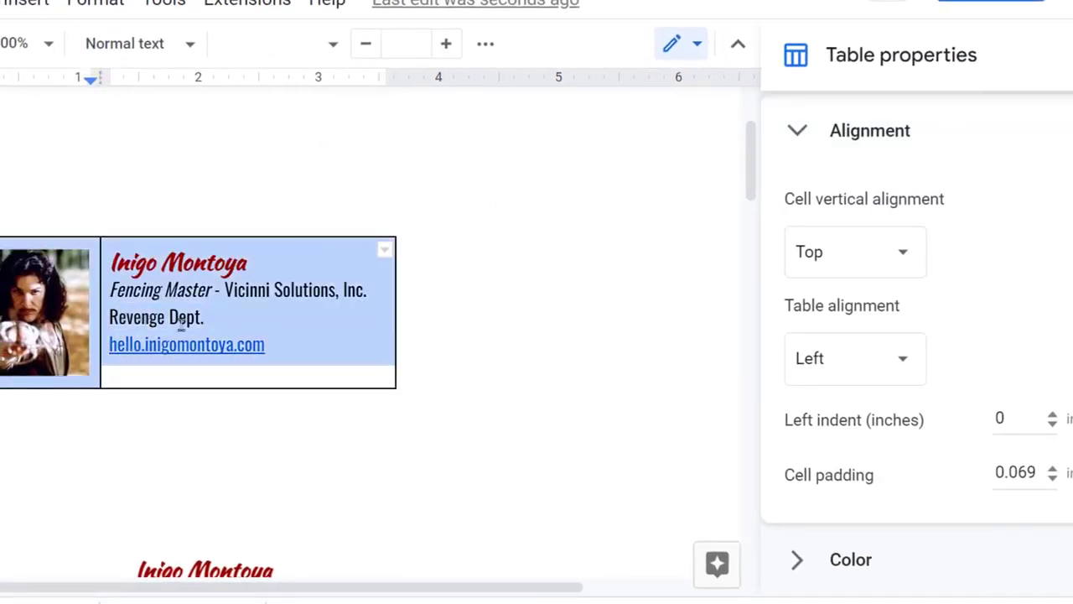
pyautogui.moveTo(1018, 472); pyautogui.dragTo(1038, 472)
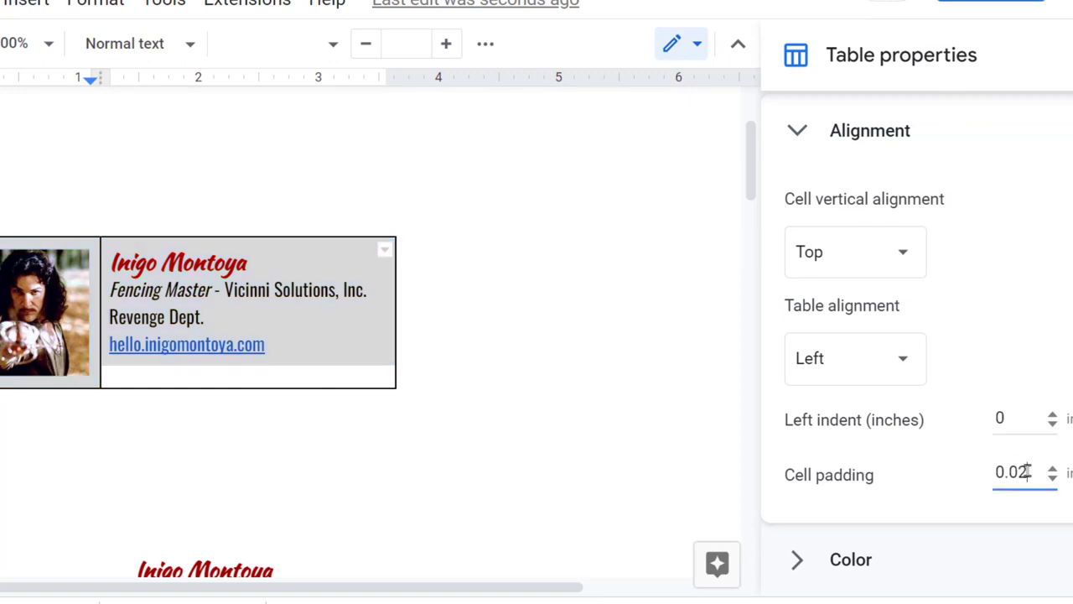
pyautogui.click(346, 363)
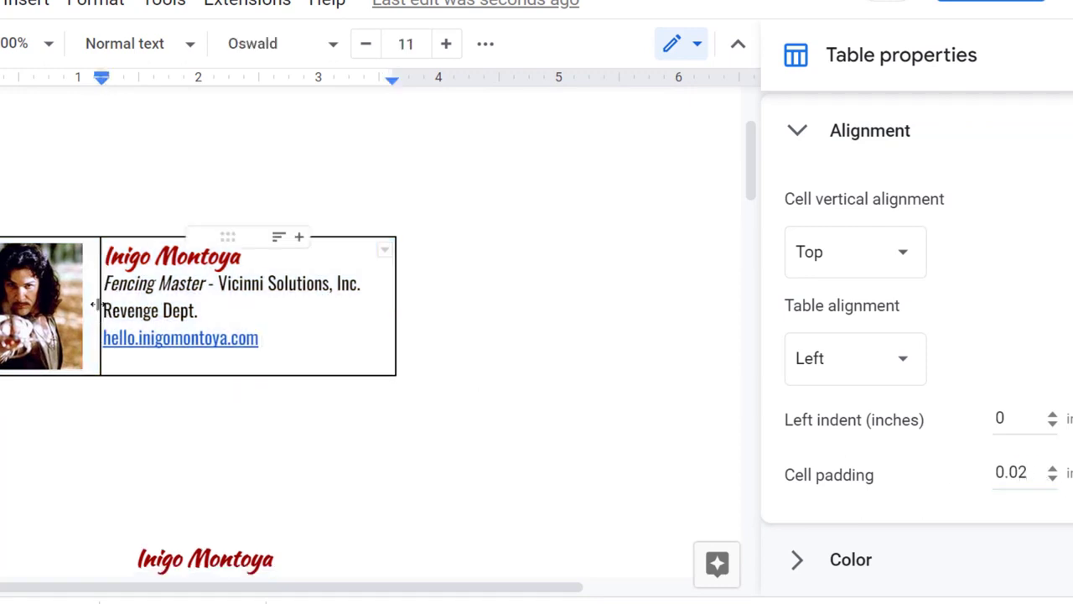
# Step: Adjust the divider between photo and text so it sits close to the photo, and set the table border width to 0 pt
pyautogui.moveTo(99, 311); pyautogui.dragTo(156, 311)
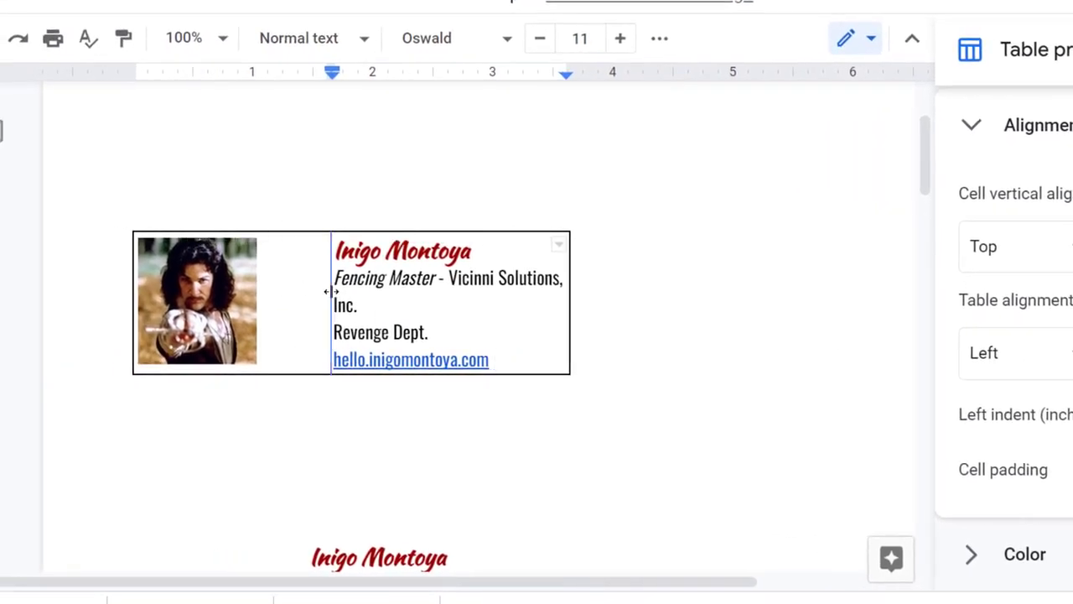
pyautogui.moveTo(329, 291); pyautogui.dragTo(272, 290)
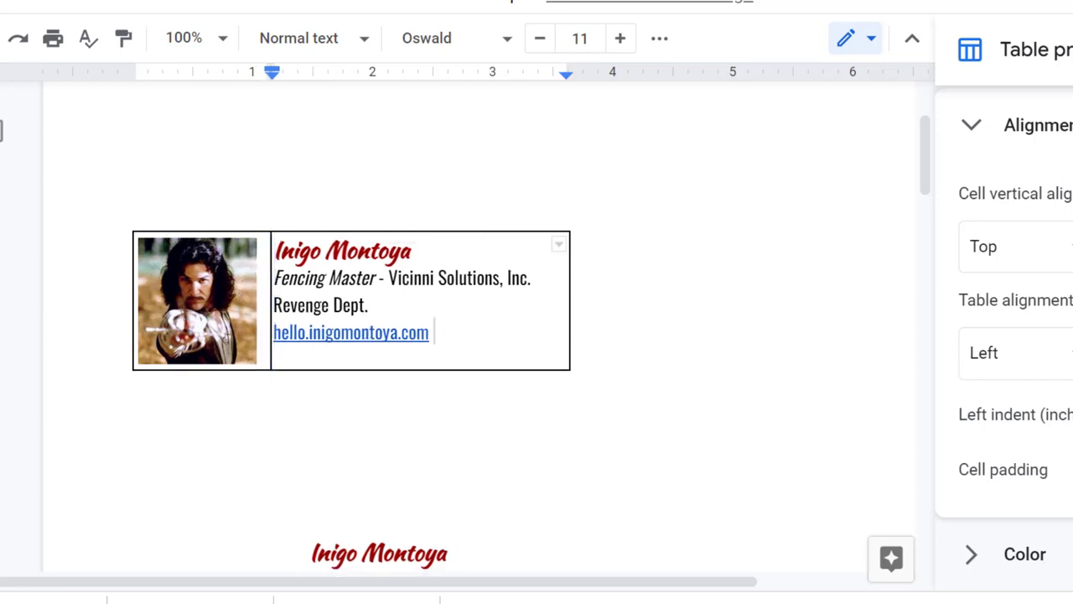
pyautogui.click(971, 125)
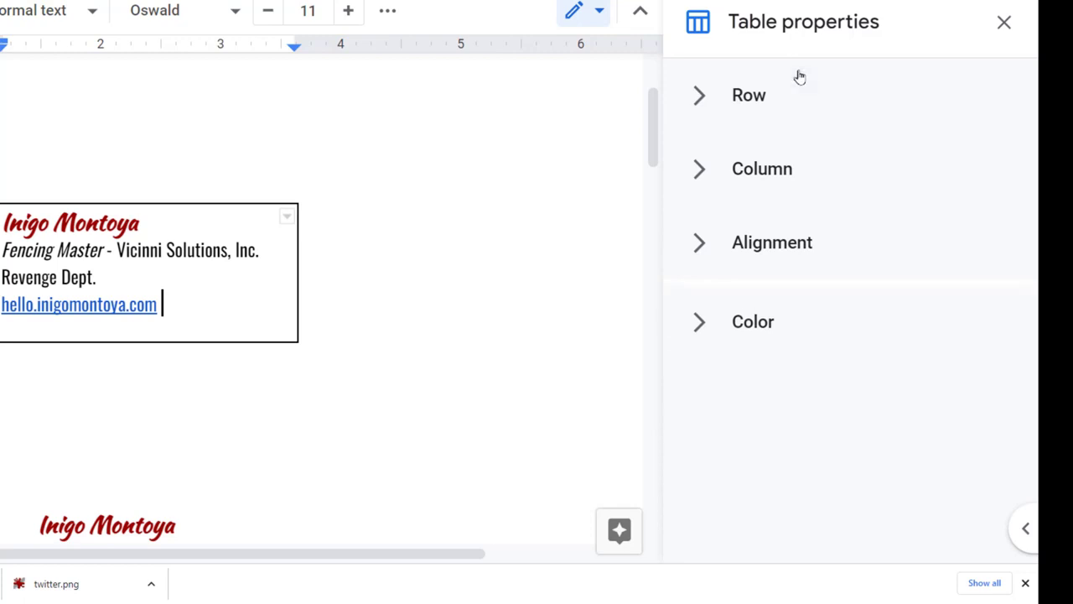
pyautogui.click(721, 323)
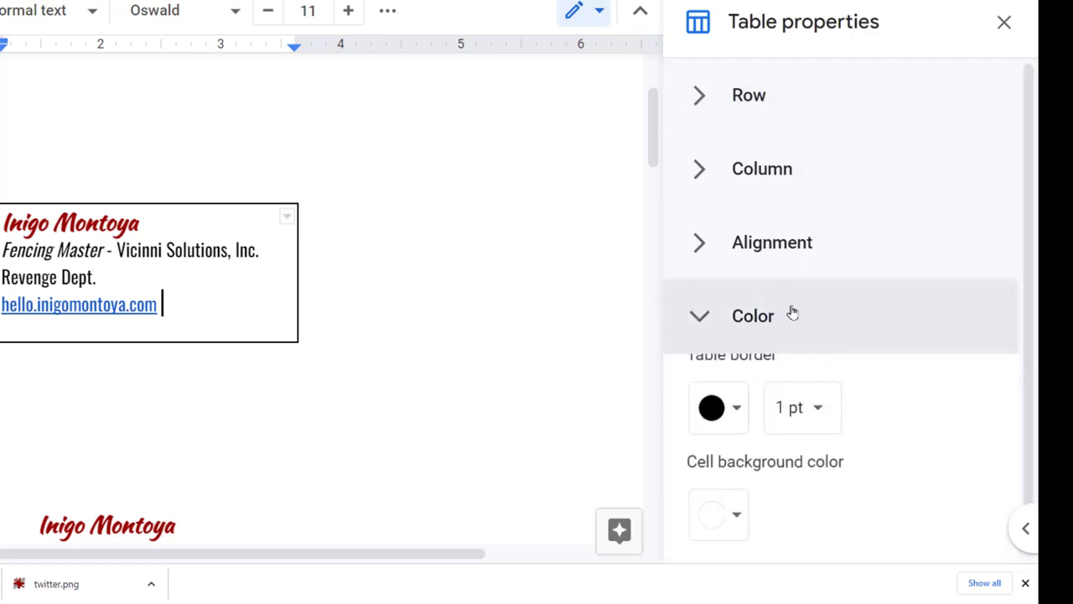
pyautogui.click(828, 410)
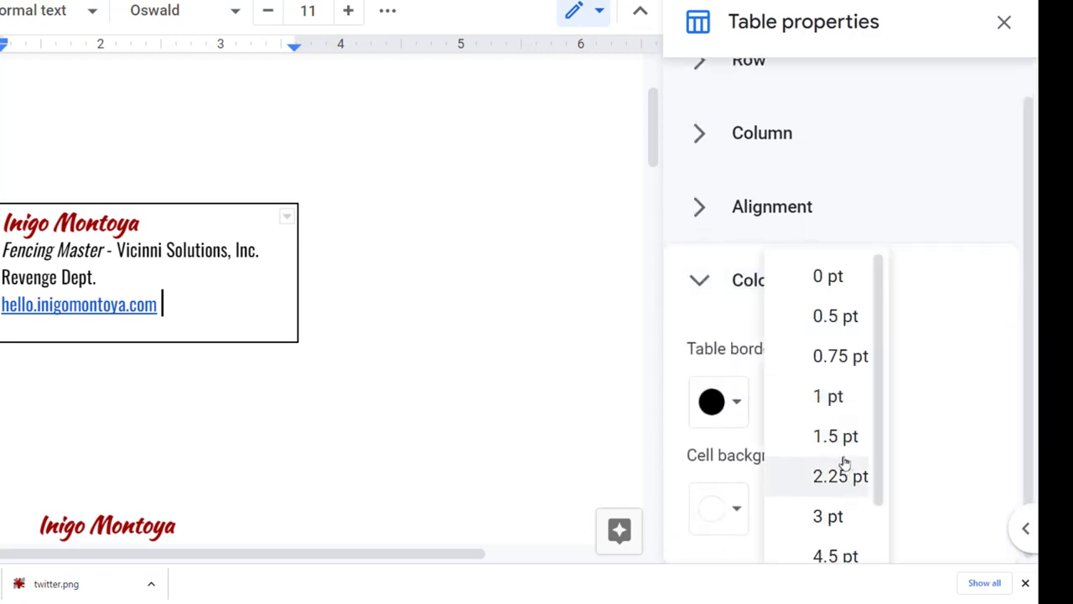
pyautogui.click(844, 289)
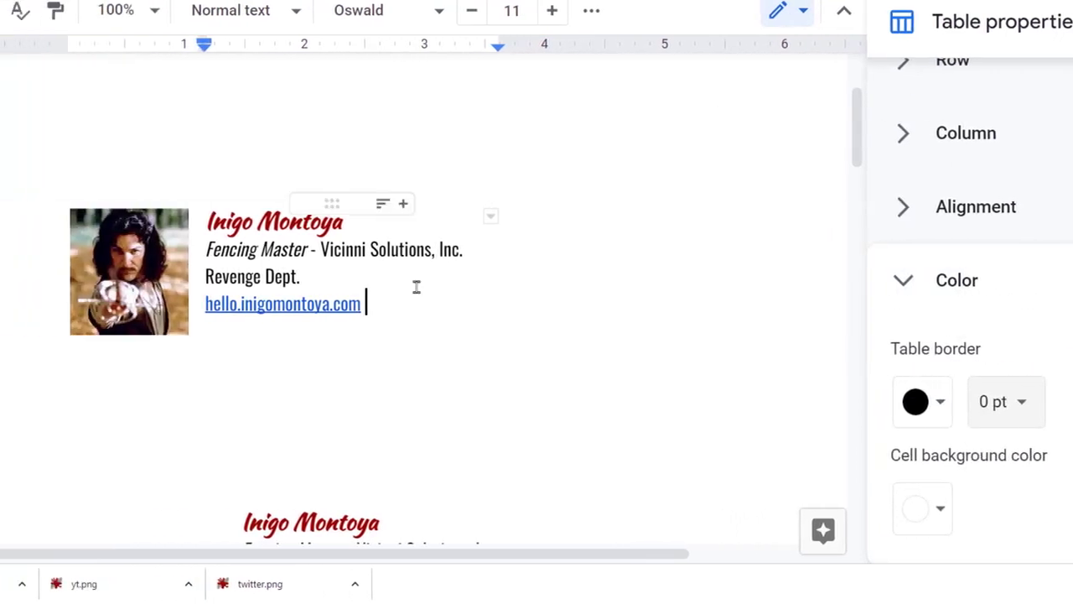
# Step: Copy the whole borderless signature table and paste it into the DEMO signature in Gmail's settings
pyautogui.moveTo(489, 293); pyautogui.dragTo(247, 243)
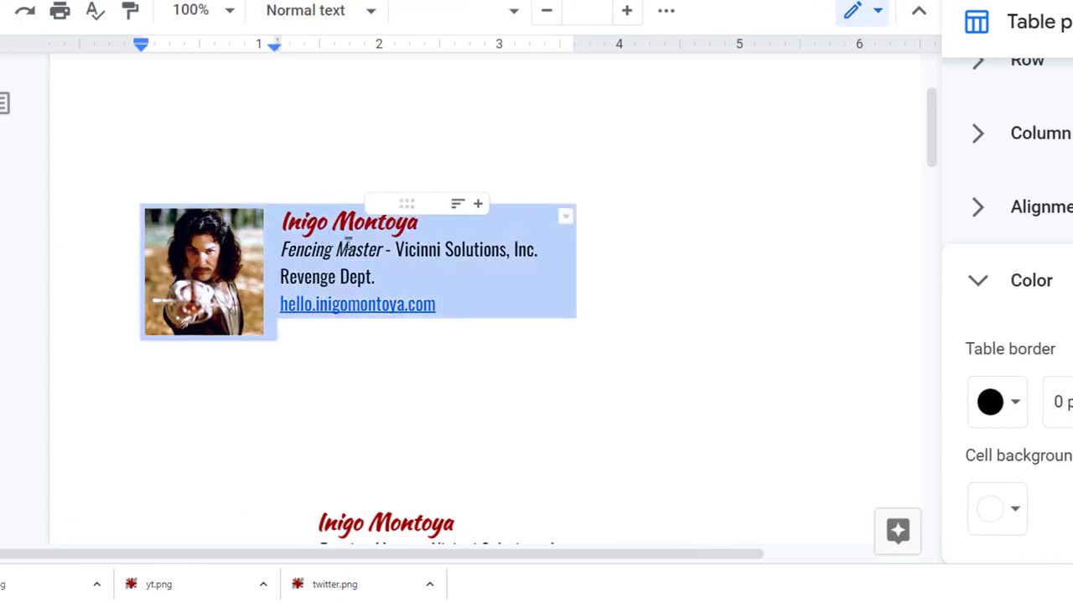
pyautogui.rightClick(347, 243)
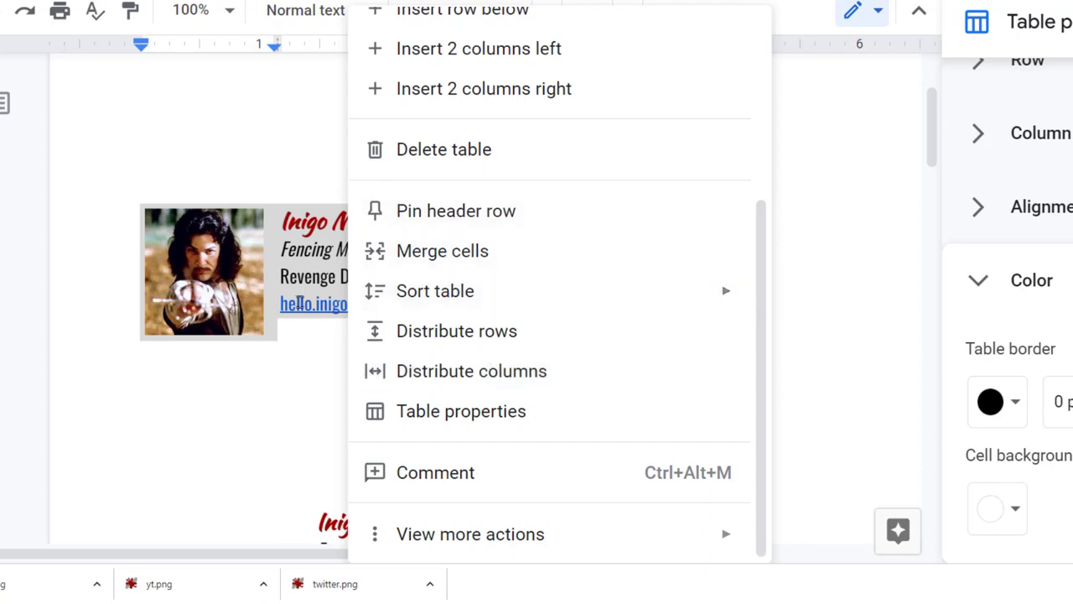
pyautogui.click(437, 328)
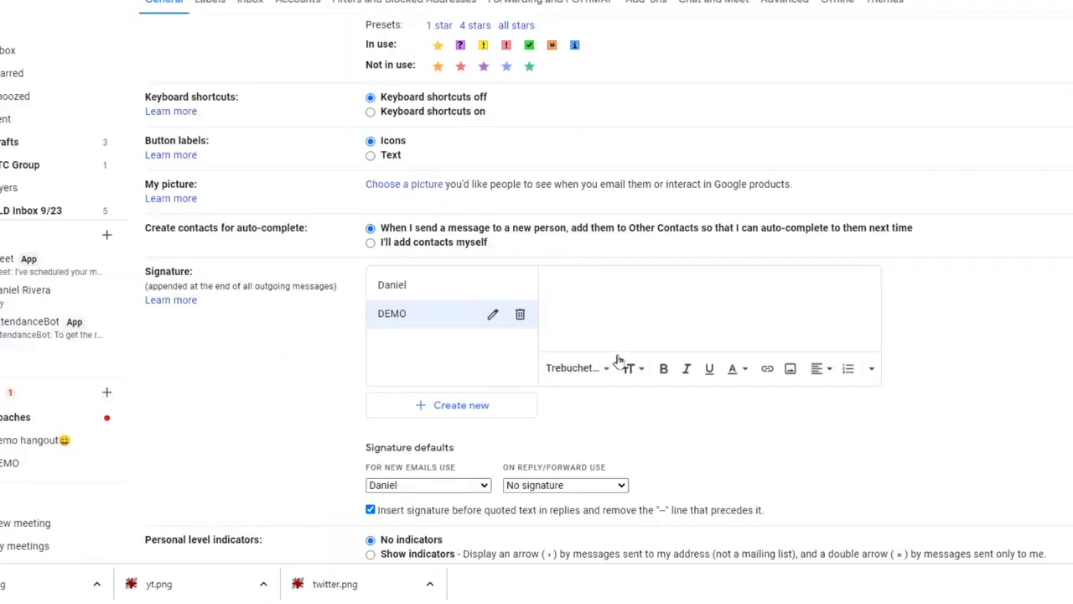
pyautogui.click(633, 279)
pyautogui.hotkey('ctrl', 'v')
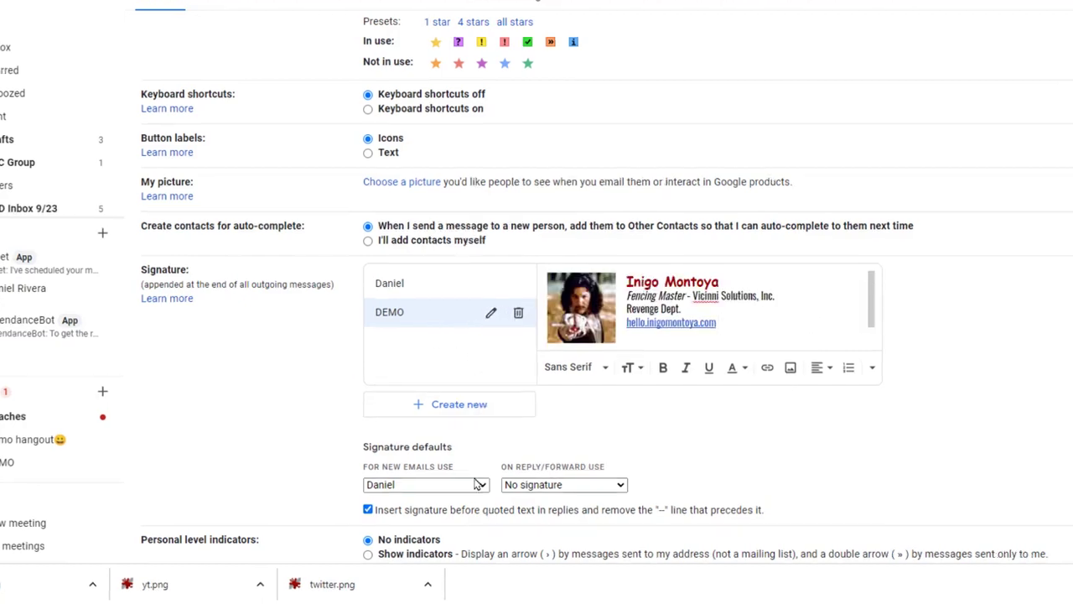
# Step: Set DEMO as the default signature for new emails and save the settings changes
pyautogui.click(440, 486)
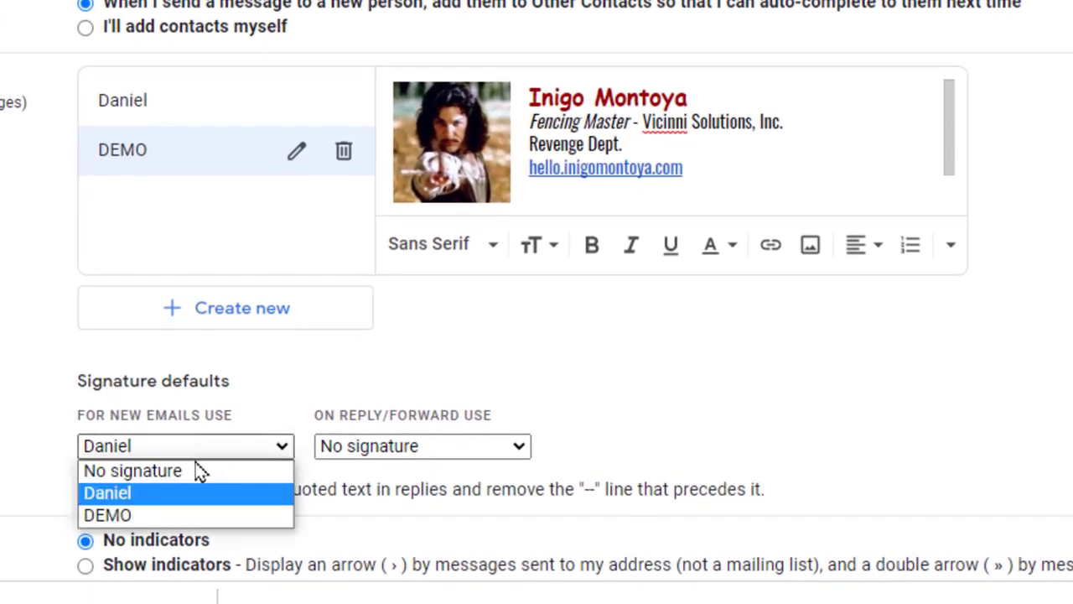
pyautogui.click(173, 515)
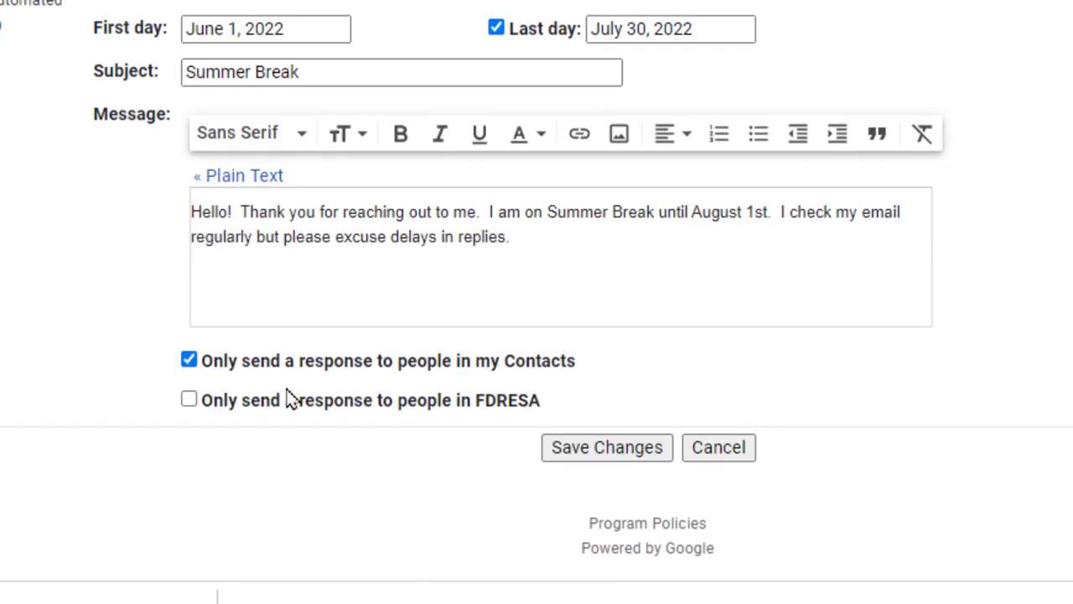
pyautogui.click(606, 445)
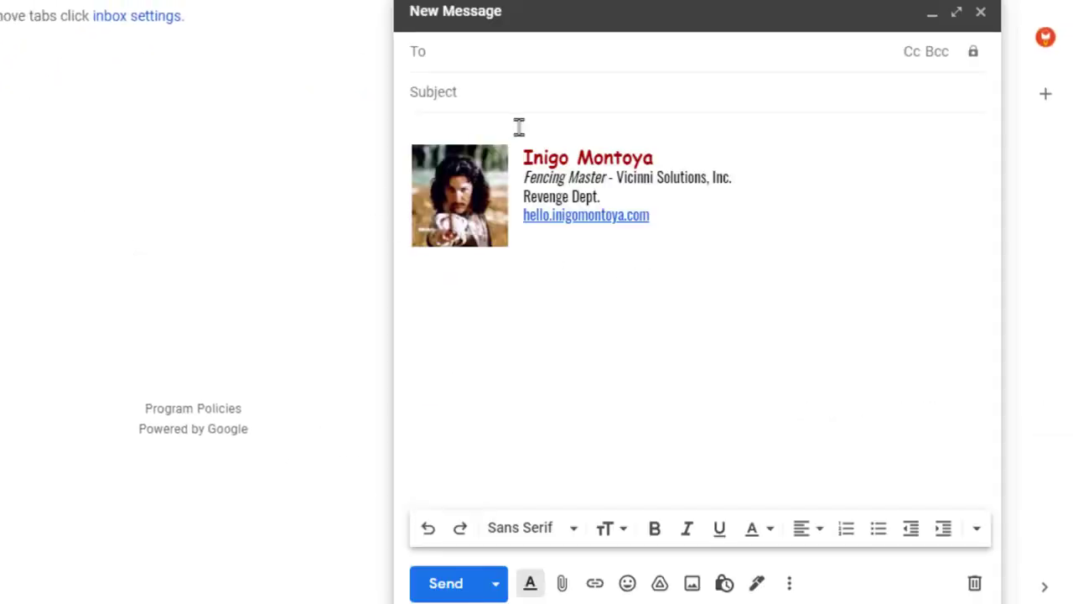
# Step: Test the signature in a new message by entering placeholder text above it, and discard the draft
pyautogui.click(520, 133)
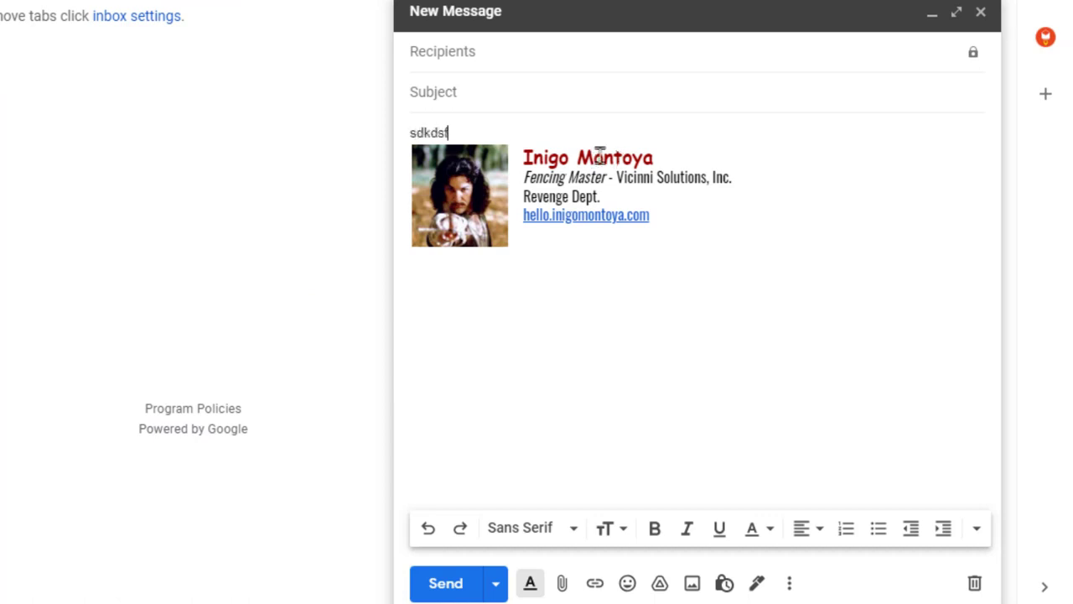
pyautogui.click(975, 585)
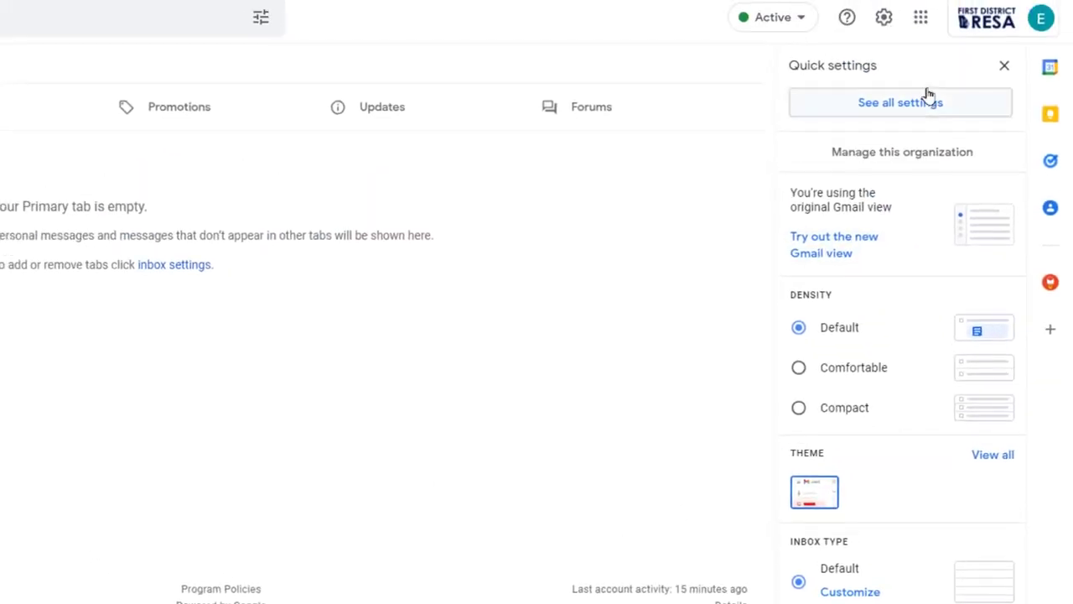
# Step: Reopen the full mail settings, select the DEMO signature and try adding blank space above the photo
pyautogui.click(901, 103)
pyautogui.scroll(-10, 173, 448)
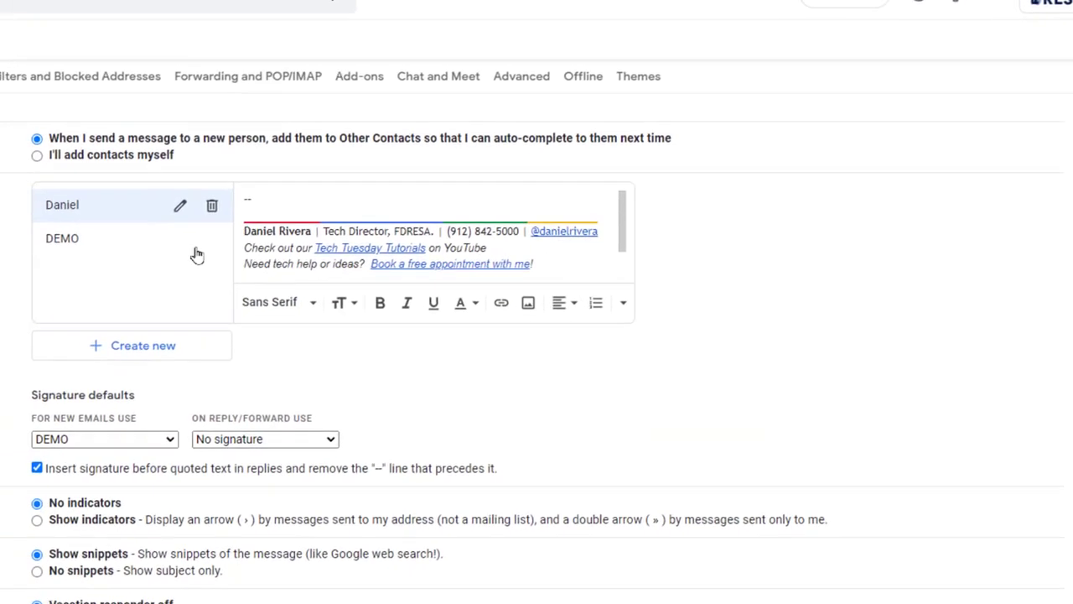
pyautogui.scroll(1, 244, 236)
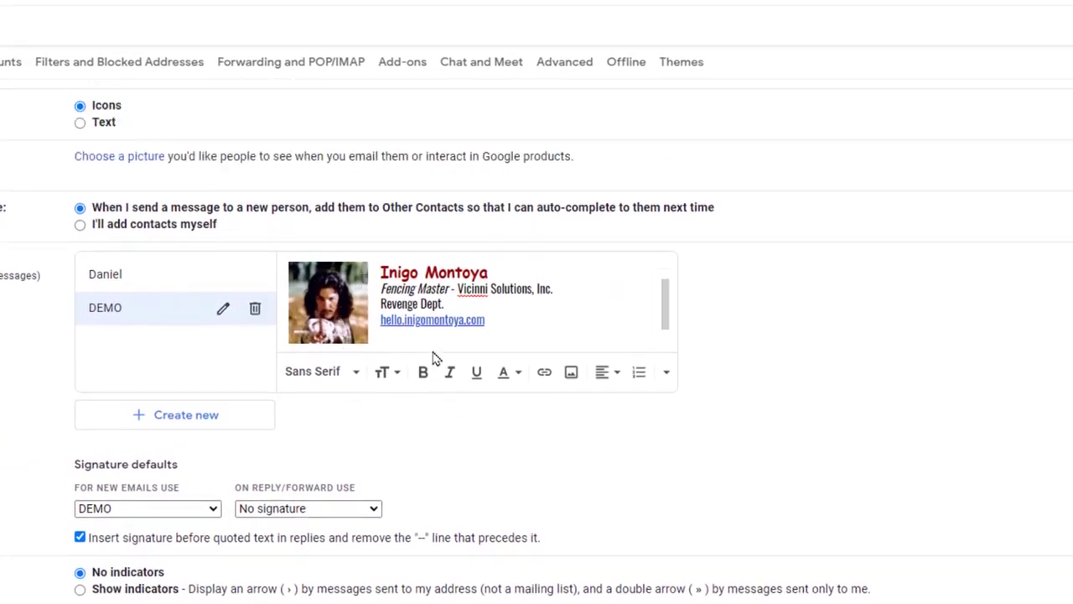
pyautogui.scroll(5, 429, 363)
pyautogui.scroll(-3, 385, 450)
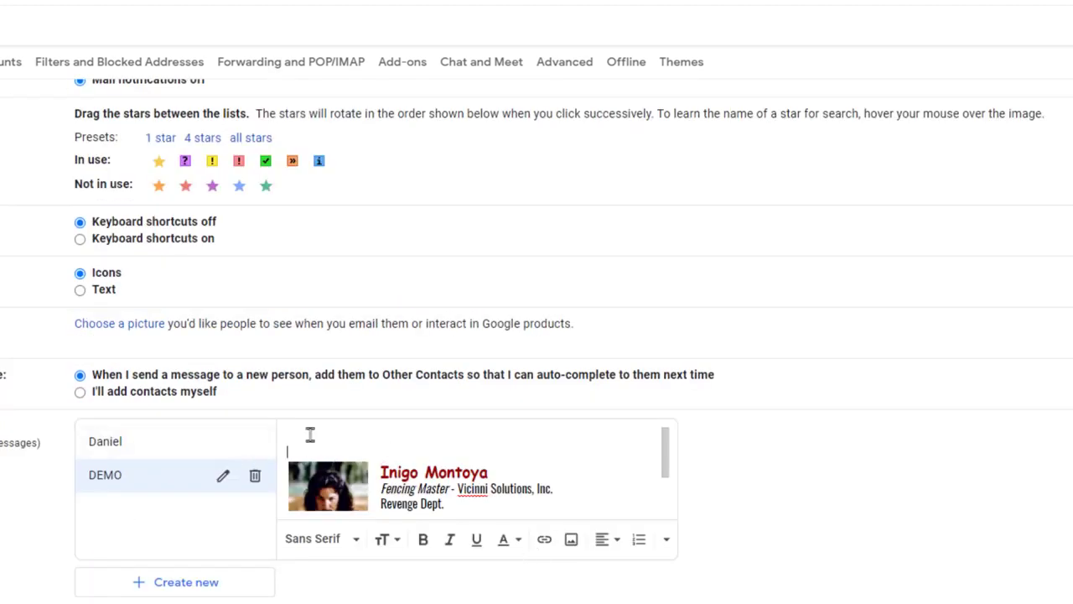
# Step: Switch to Google Docs, place a horizontal line above the signature table, remove the blank line between them, and select both for copying
pyautogui.scroll(-1, 310, 434)
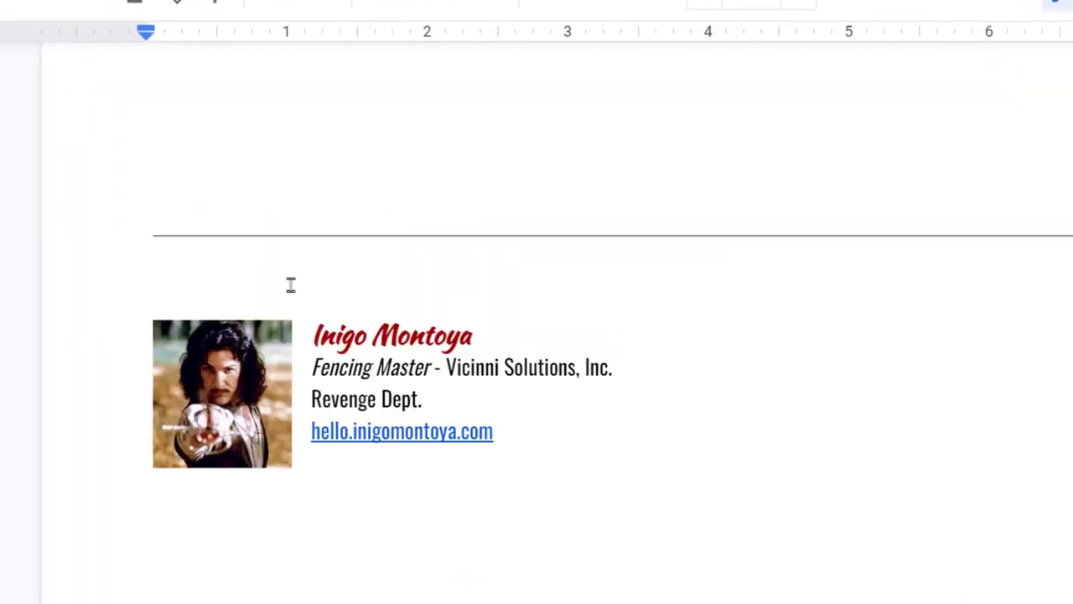
pyautogui.press('BackSpace')
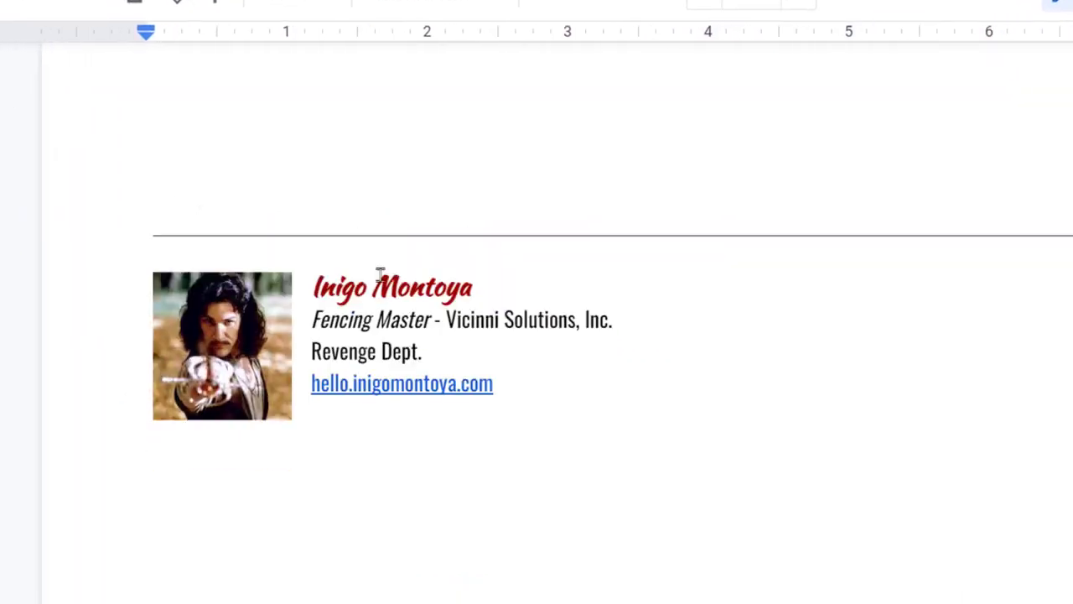
pyautogui.moveTo(184, 206)
pyautogui.mouseDown()
pyautogui.moveTo(393, 301)
pyautogui.moveTo(562, 438)
pyautogui.mouseUp()
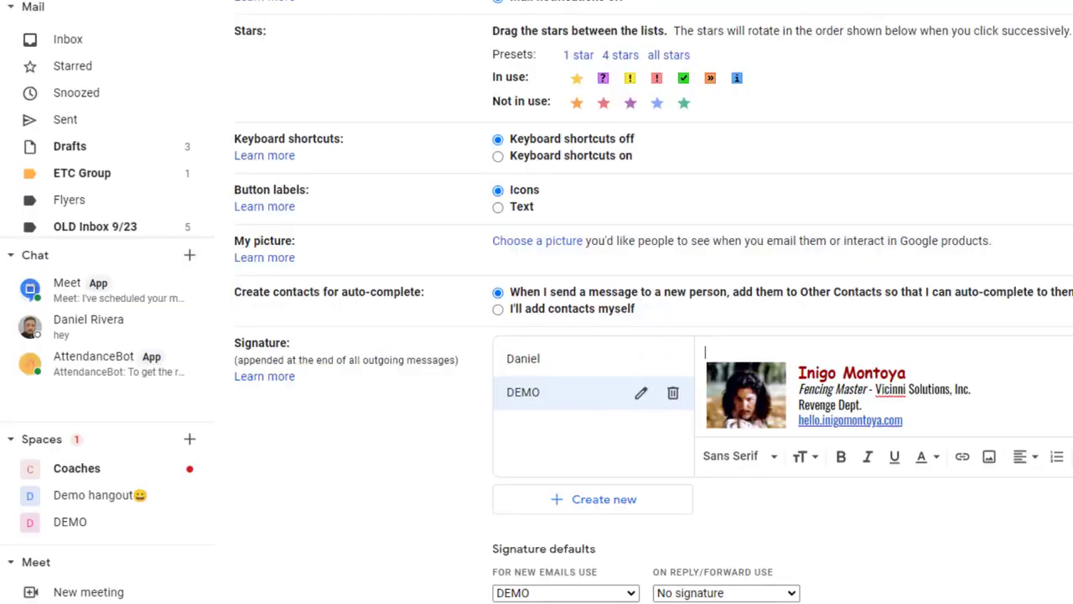
# Step: Replace the DEMO signature's content in Gmail with the copied horizontal line and signature table, and save the changes
pyautogui.hotkey('ctrl', 'a')
pyautogui.hotkey('ctrl', 'c')
pyautogui.press('BackSpace')
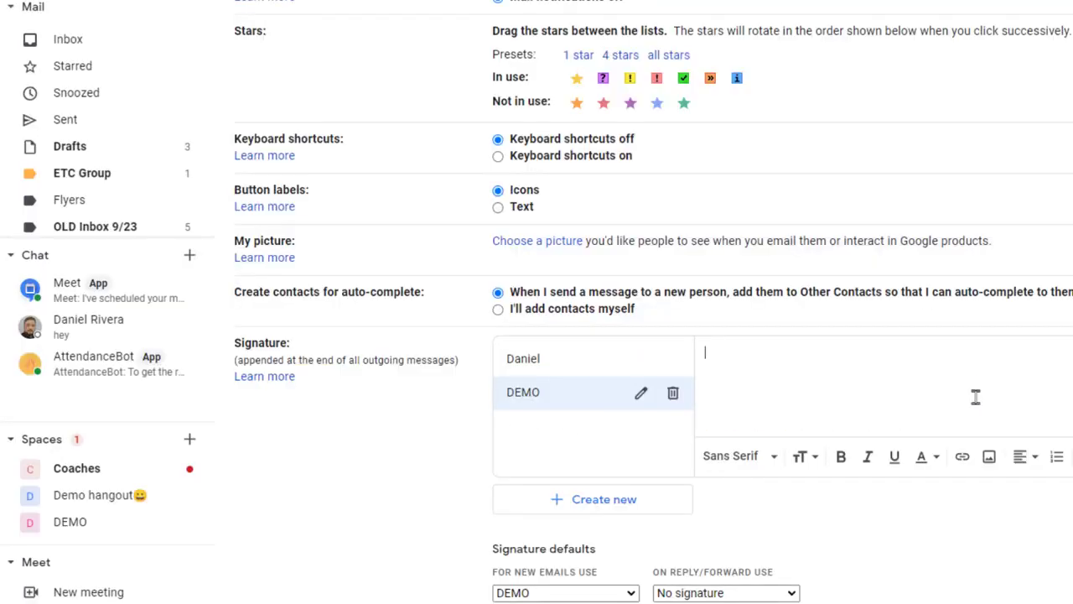
pyautogui.hotkey('ctrl', 'v')
pyautogui.scroll(1, 826, 377)
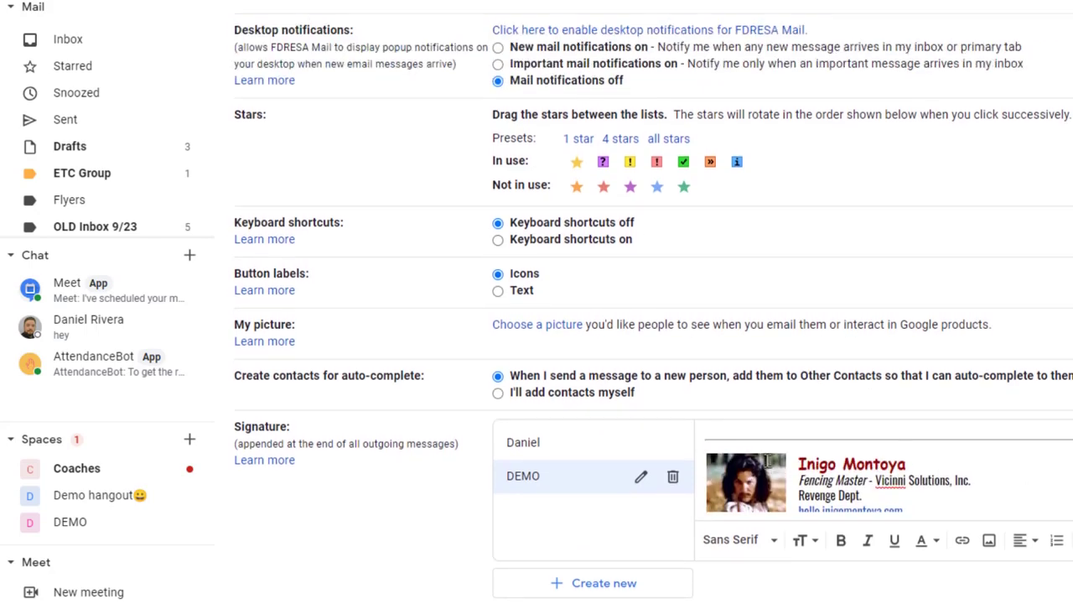
pyautogui.scroll(-1, 838, 470)
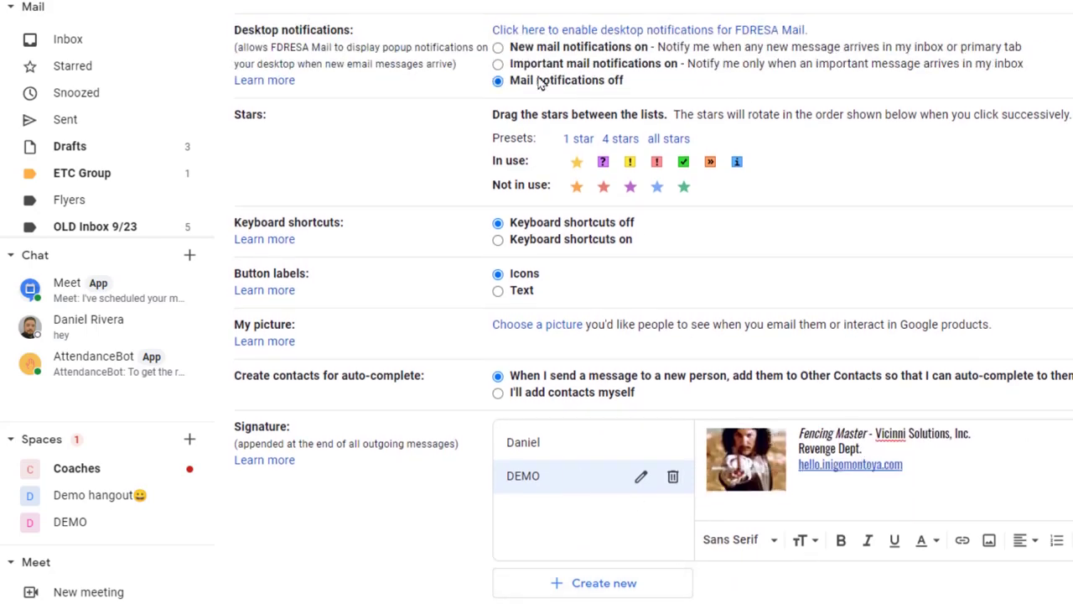
pyautogui.scroll(-8, 783, 424)
pyautogui.click(855, 553)
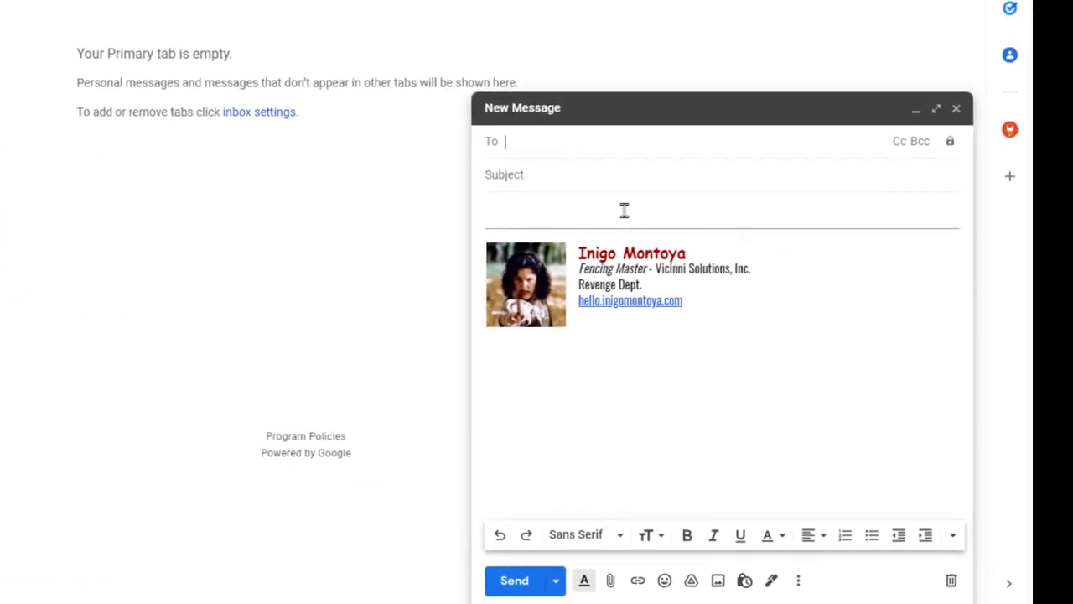
# Step: Enter placeholder text above the horizontal line in a new message to test the updated signature
pyautogui.click(609, 205)
pyautogui.write('xcvsdjlsdddsf sdf dfs dfs sdf sd')
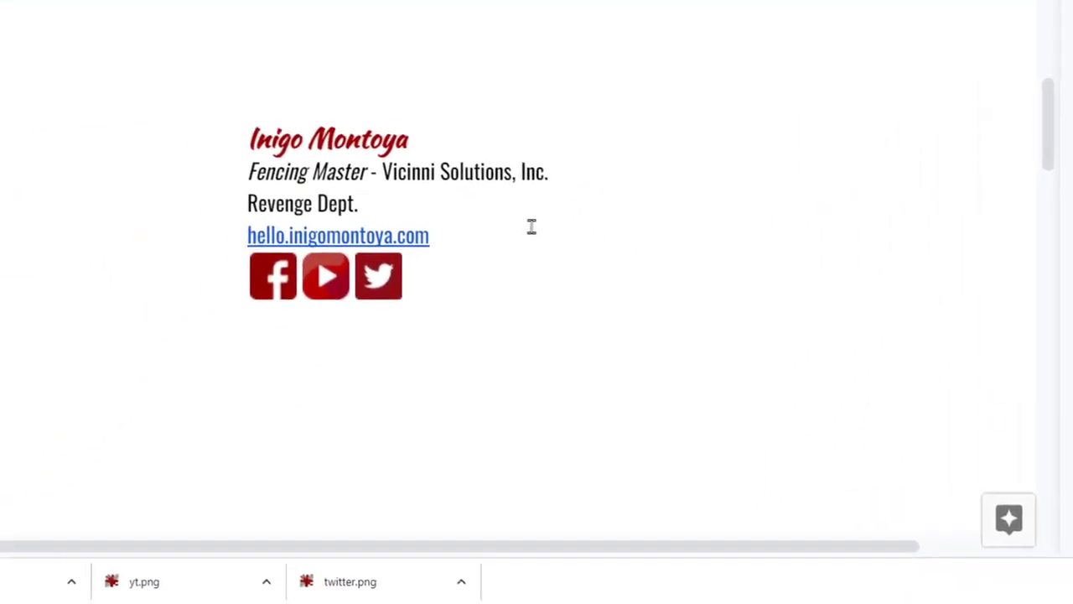
# Step: Find the First District RESA signature table in Google Docs, undo its border removal and open its table colour properties
pyautogui.scroll(-10, 532, 228)
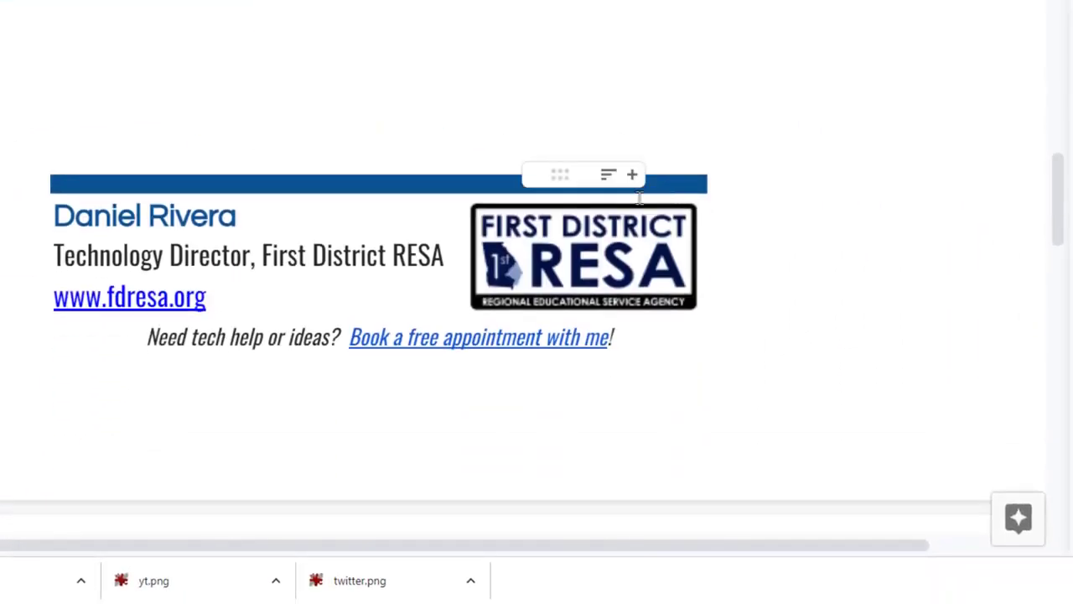
pyautogui.click(420, 301)
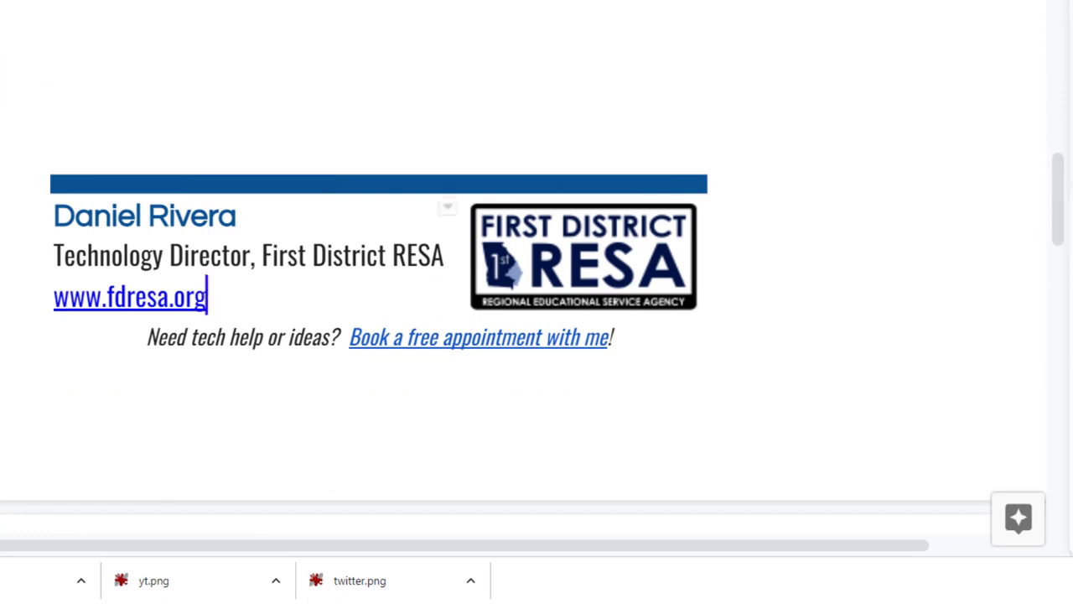
pyautogui.hotkey('ctrl', 'z')
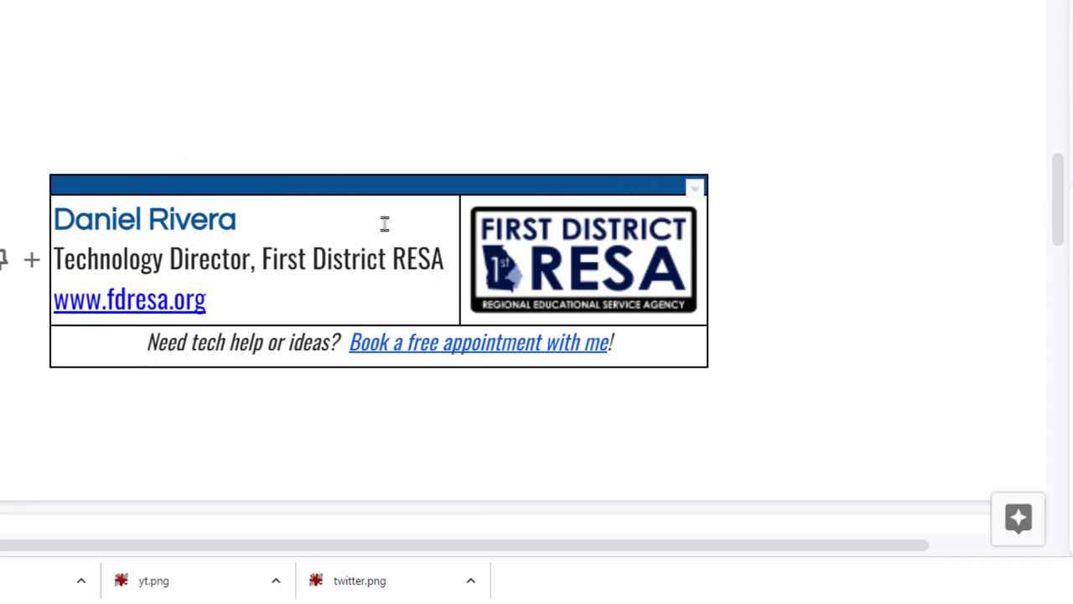
pyautogui.moveTo(385, 224); pyautogui.dragTo(524, 233)
pyautogui.rightClick(419, 300)
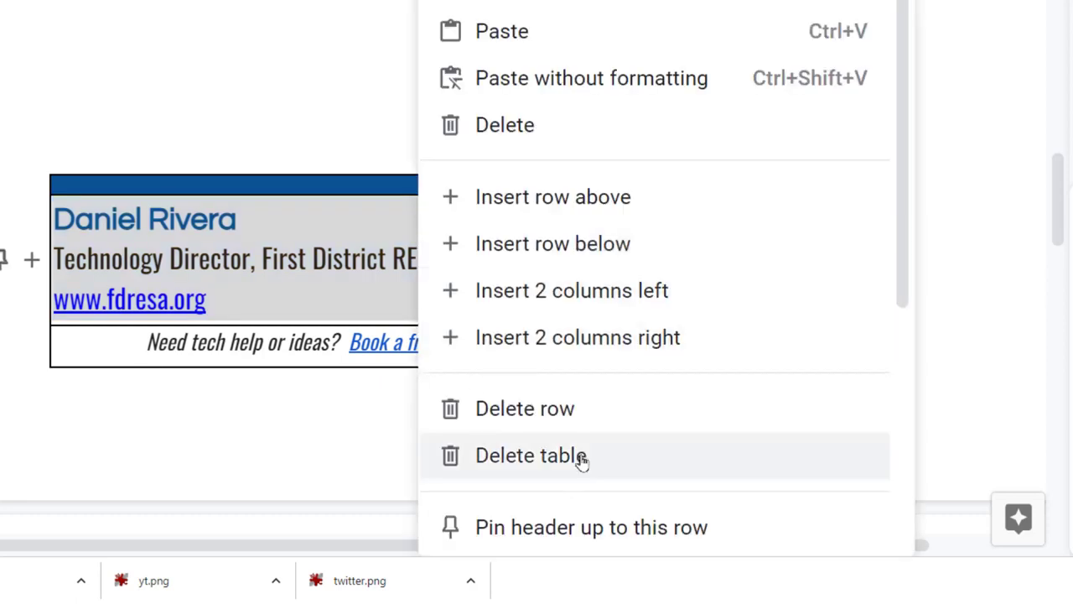
pyautogui.scroll(-5, 611, 366)
pyautogui.click(398, 218)
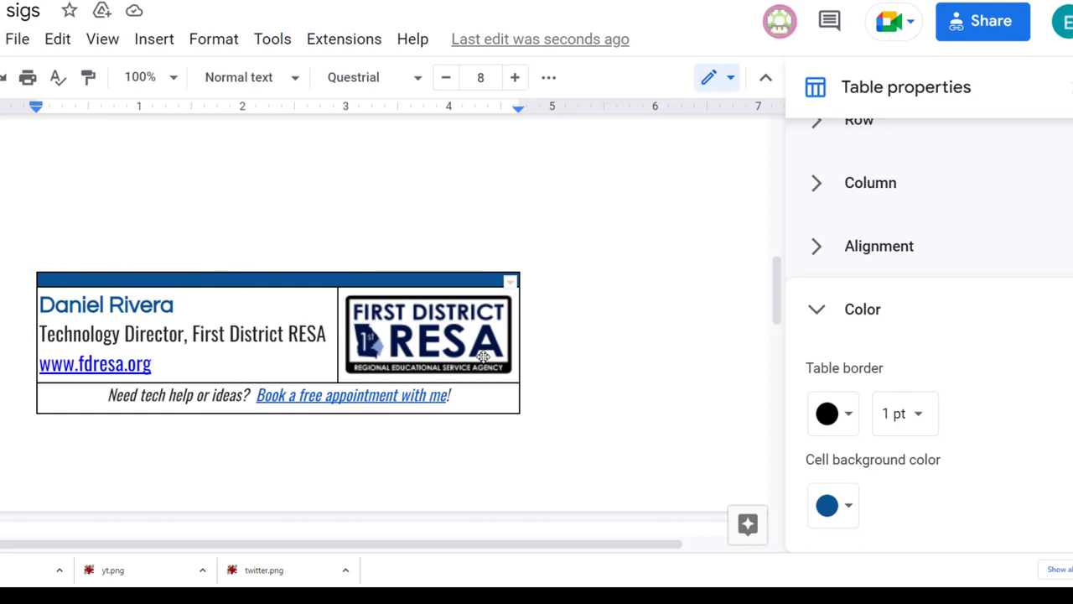
# Step: Set the RESA signature table's border width to 0 pt, then select and copy the whole table
pyautogui.click(431, 334)
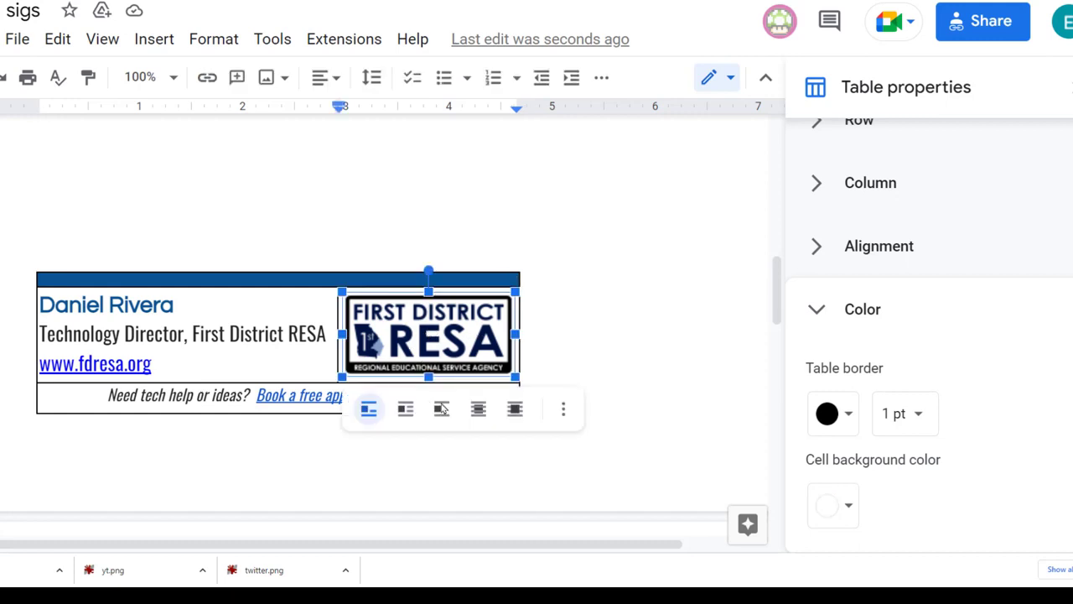
pyautogui.click(197, 388)
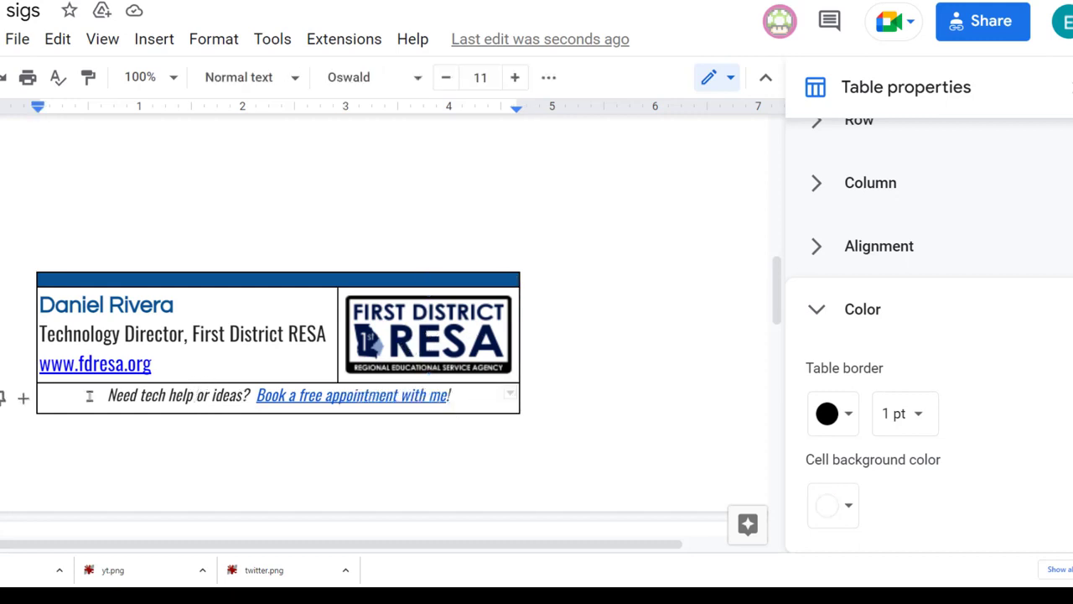
pyautogui.moveTo(89, 390); pyautogui.dragTo(478, 414)
pyautogui.click(245, 333)
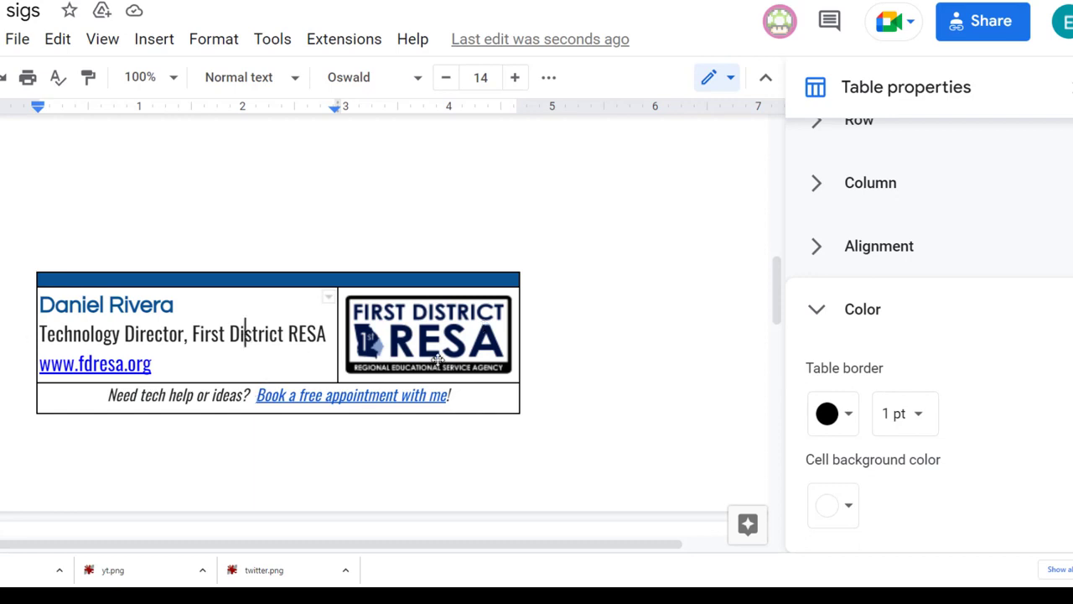
pyautogui.click(905, 414)
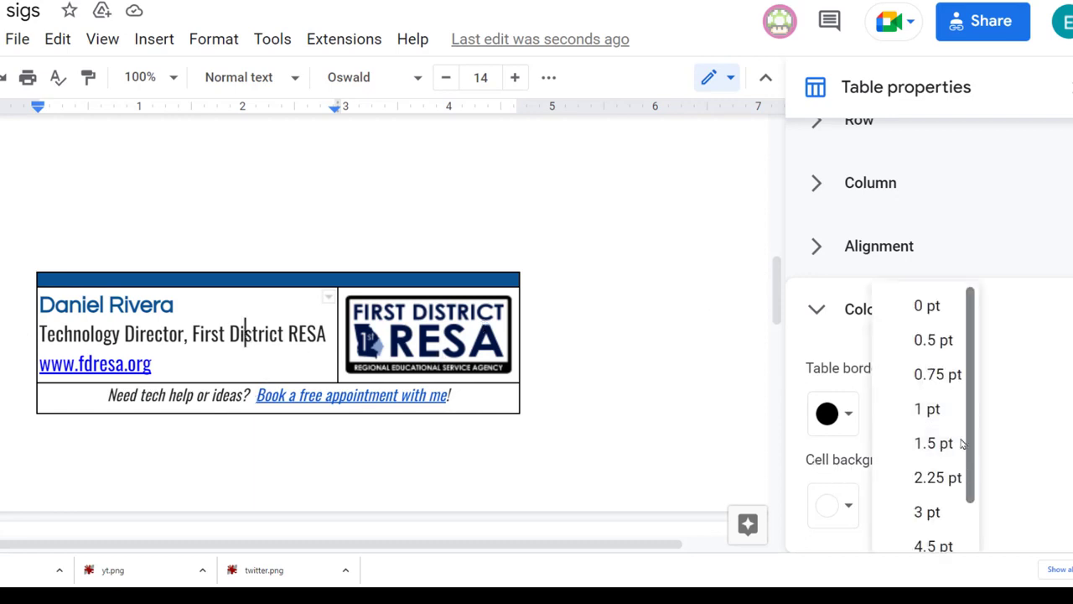
pyautogui.click(929, 306)
pyautogui.moveTo(457, 394); pyautogui.dragTo(42, 259)
pyautogui.hotkey('ctrl', 'c')
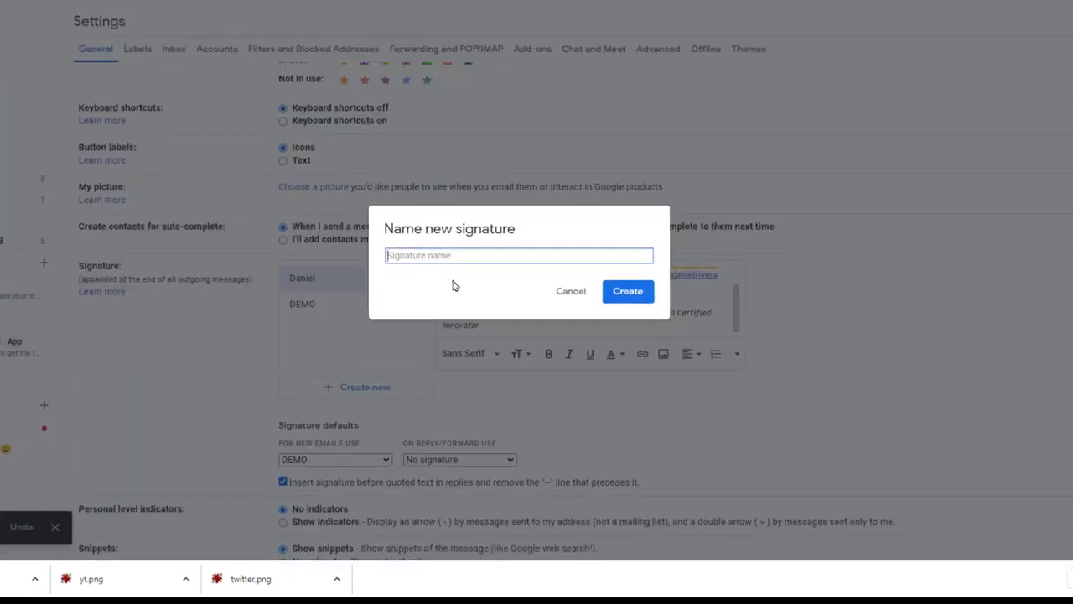
# Step: In Gmail's signature settings, abandon the new signature and replace the content of the one listed above DEMO with the copied RESA table
pyautogui.click(571, 290)
pyautogui.hotkey('ctrl', 'a')
pyautogui.press('BackSpace')
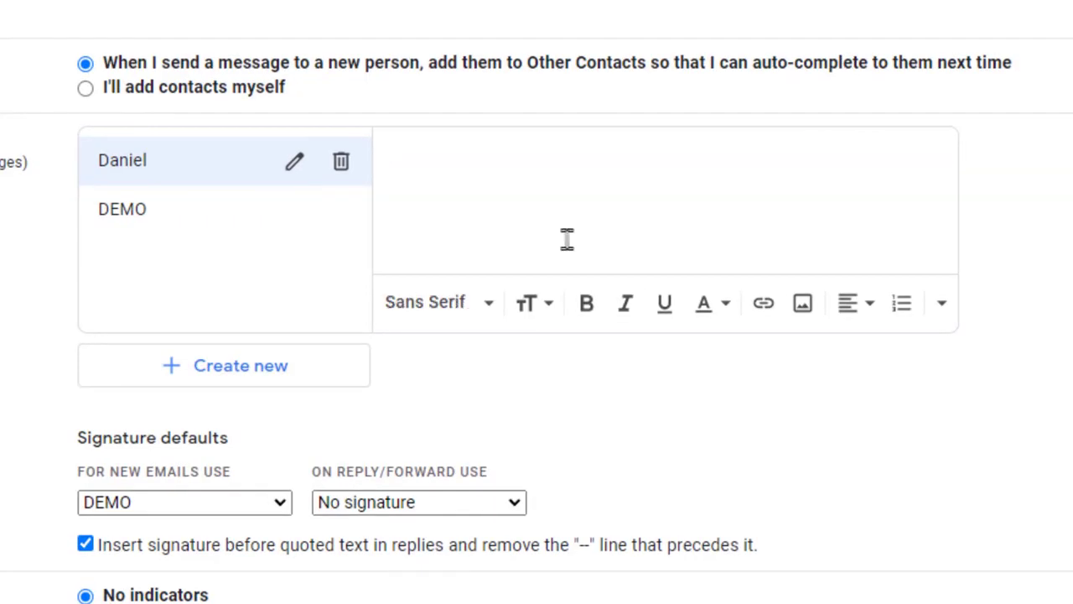
pyautogui.hotkey('ctrl', 'v')
pyautogui.scroll(2, 659, 224)
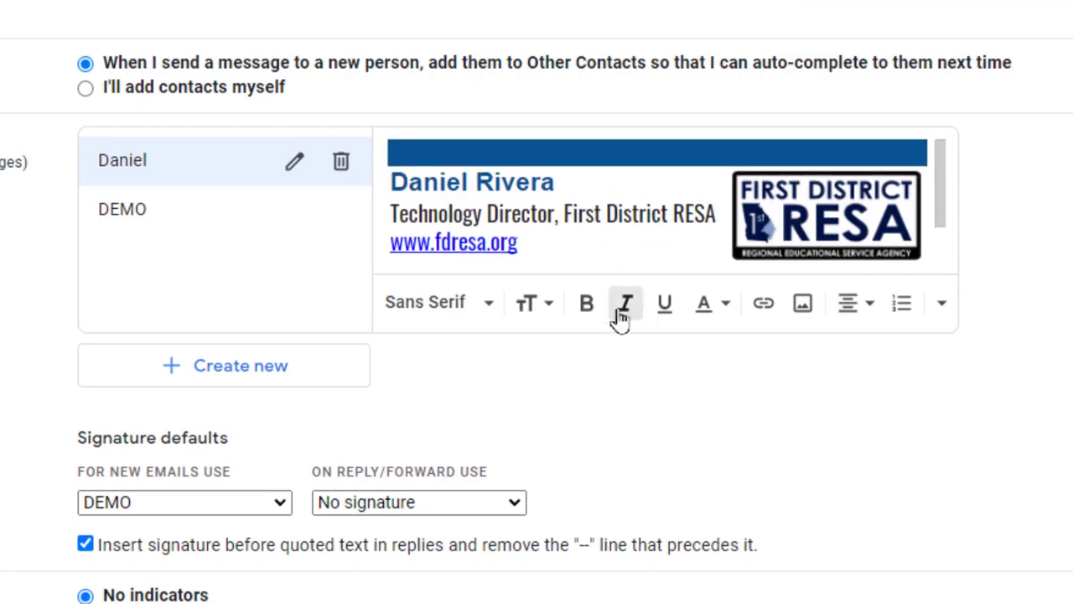
# Step: Make the RESA signature the default for new emails and save the settings
pyautogui.scroll(-3, 503, 336)
pyautogui.click(179, 257)
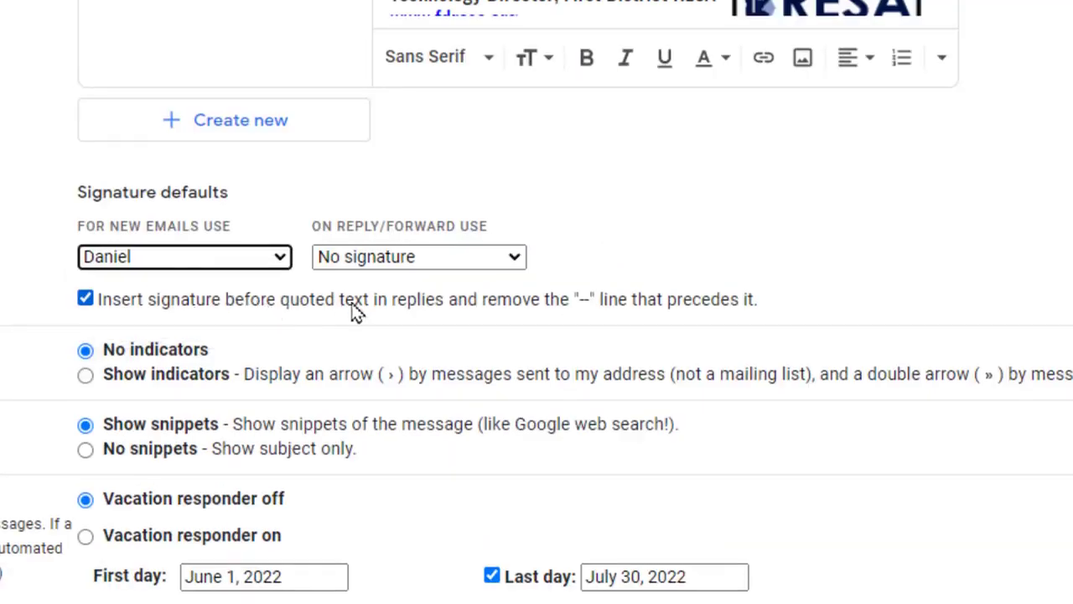
pyautogui.scroll(-5, 603, 590)
pyautogui.click(532, 541)
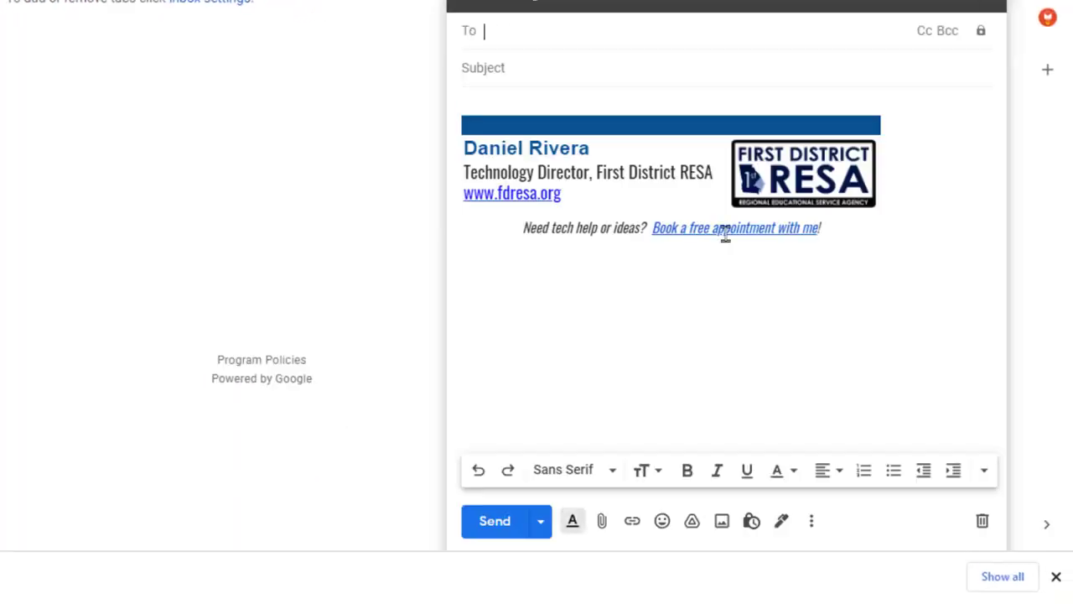
# Step: In a new message, add blank lines above the RESA signature and enter placeholder text such as "sfsf"
pyautogui.click(541, 100)
pyautogui.press('Return')
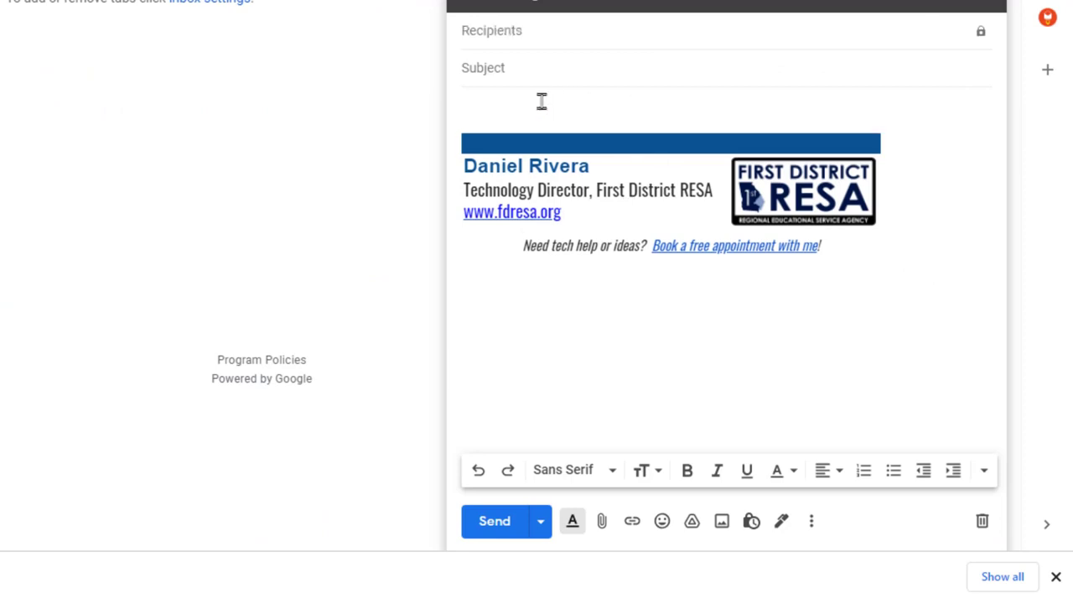
pyautogui.press('Up')
pyautogui.press('Return')
pyautogui.press('Up')
pyautogui.write('sfsf')
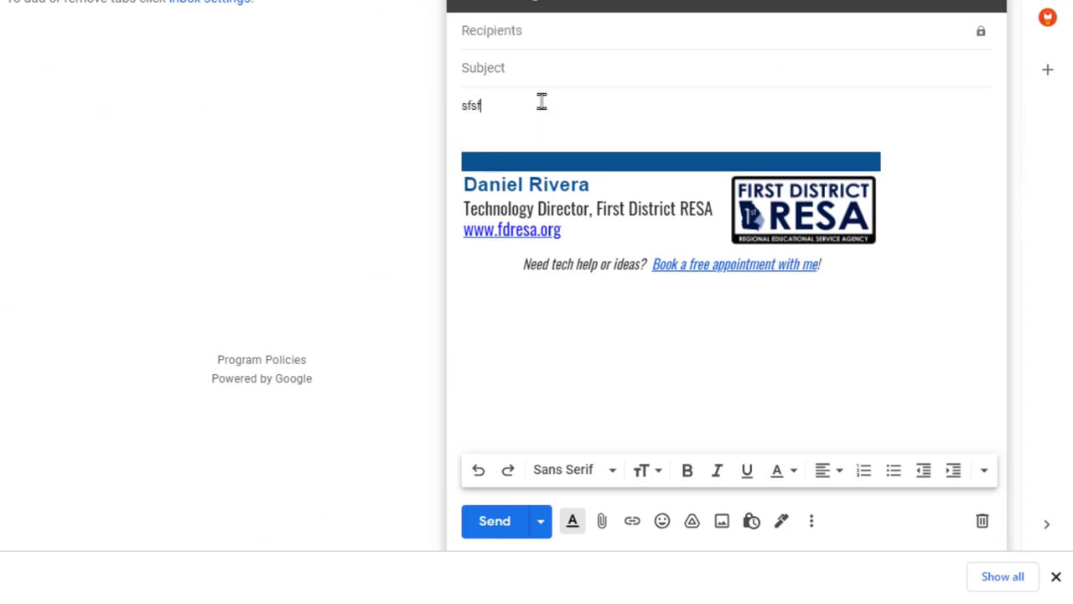
pyautogui.write('sdldfssfd')
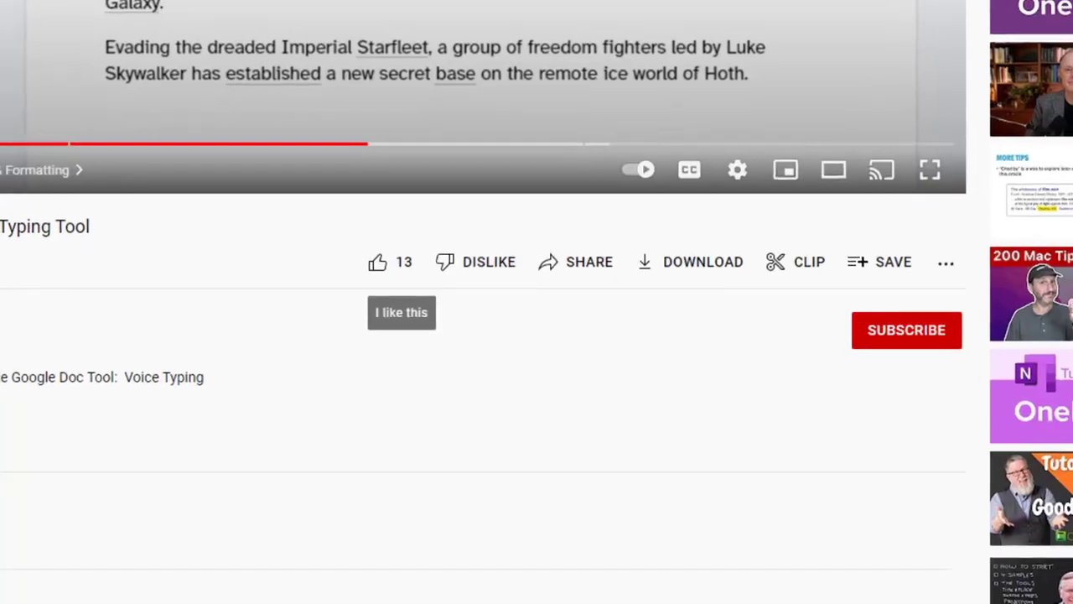
# Step: On the YouTube video about Google Docs Voice Typing, like it, subscribe to the channel and turn on all notifications
pyautogui.click(404, 267)
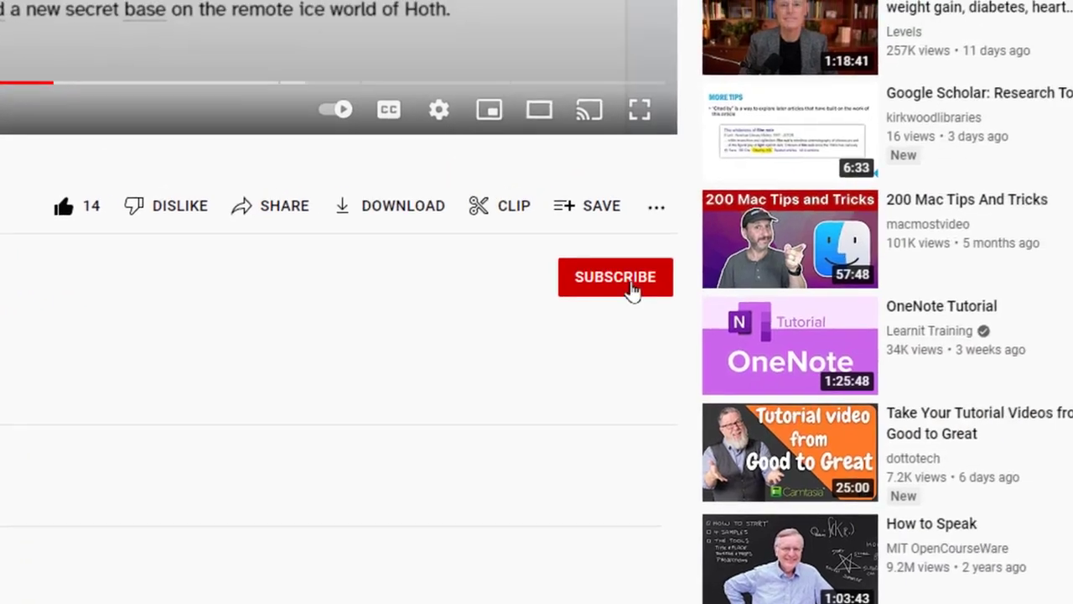
pyautogui.click(629, 286)
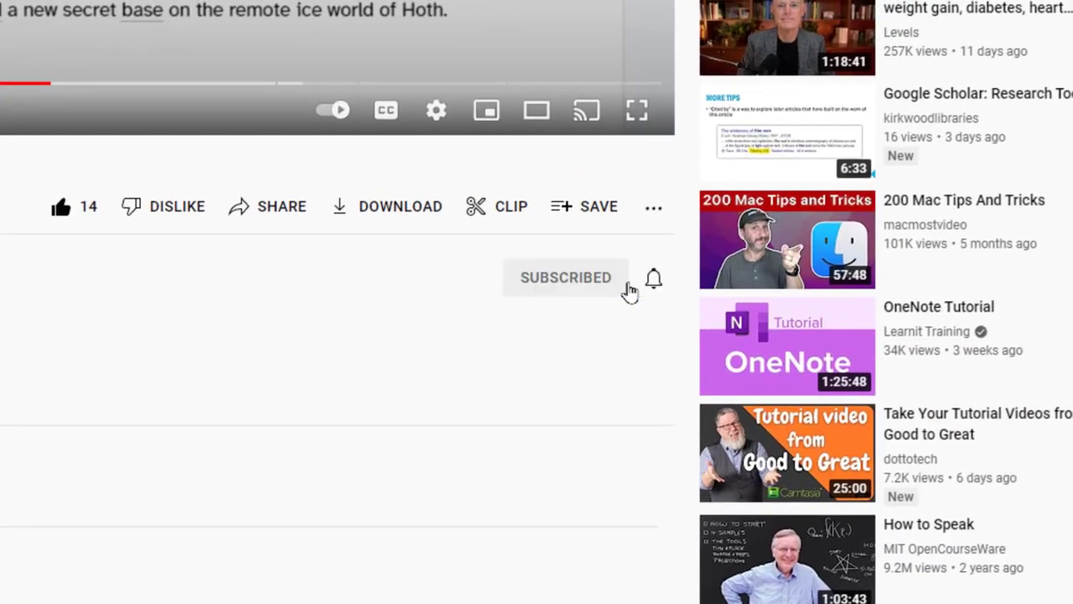
pyautogui.click(655, 279)
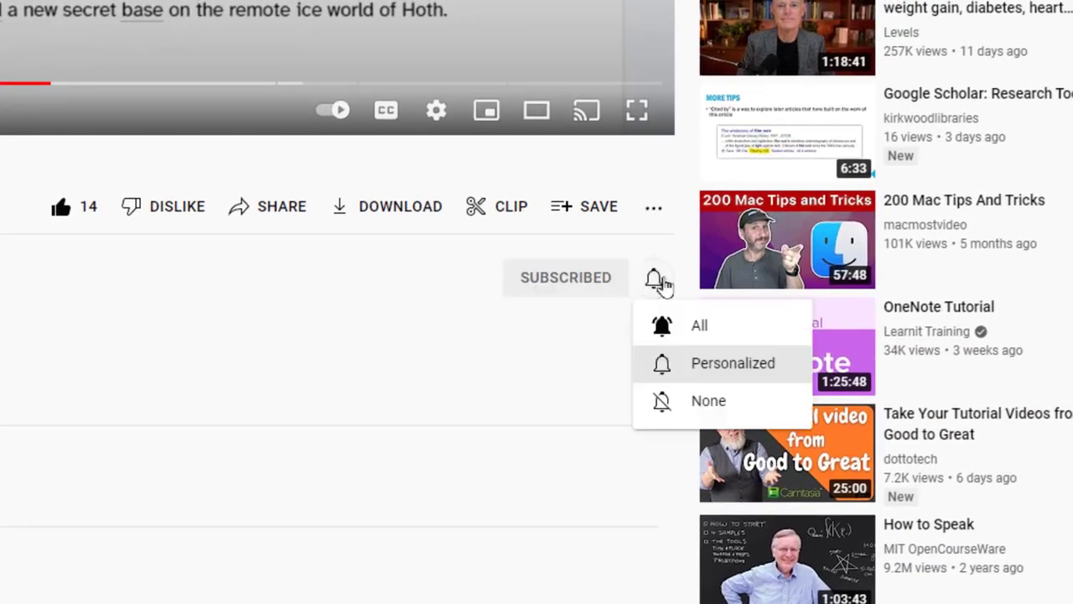
pyautogui.click(699, 326)
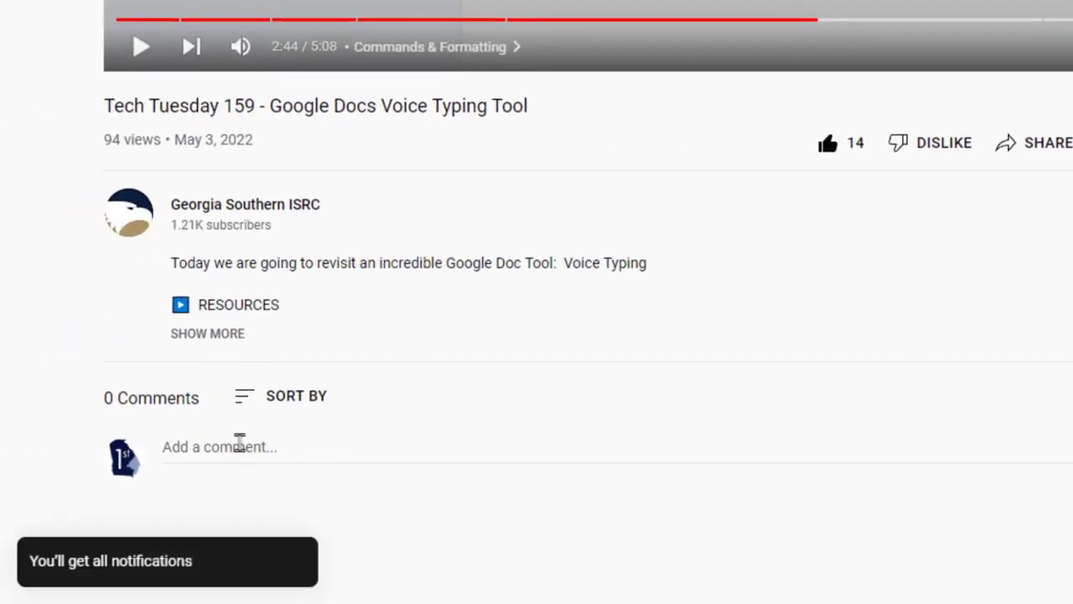
# Step: Write "This is awesom" as a comment on the Google Docs Voice Typing video
pyautogui.click(240, 445)
pyautogui.write('This is awesom')
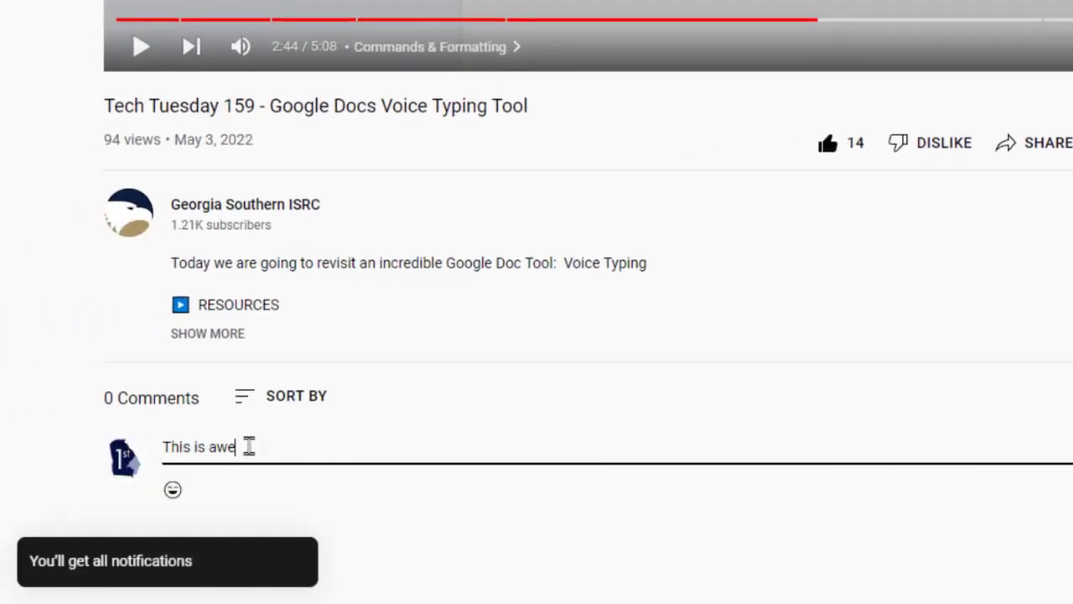